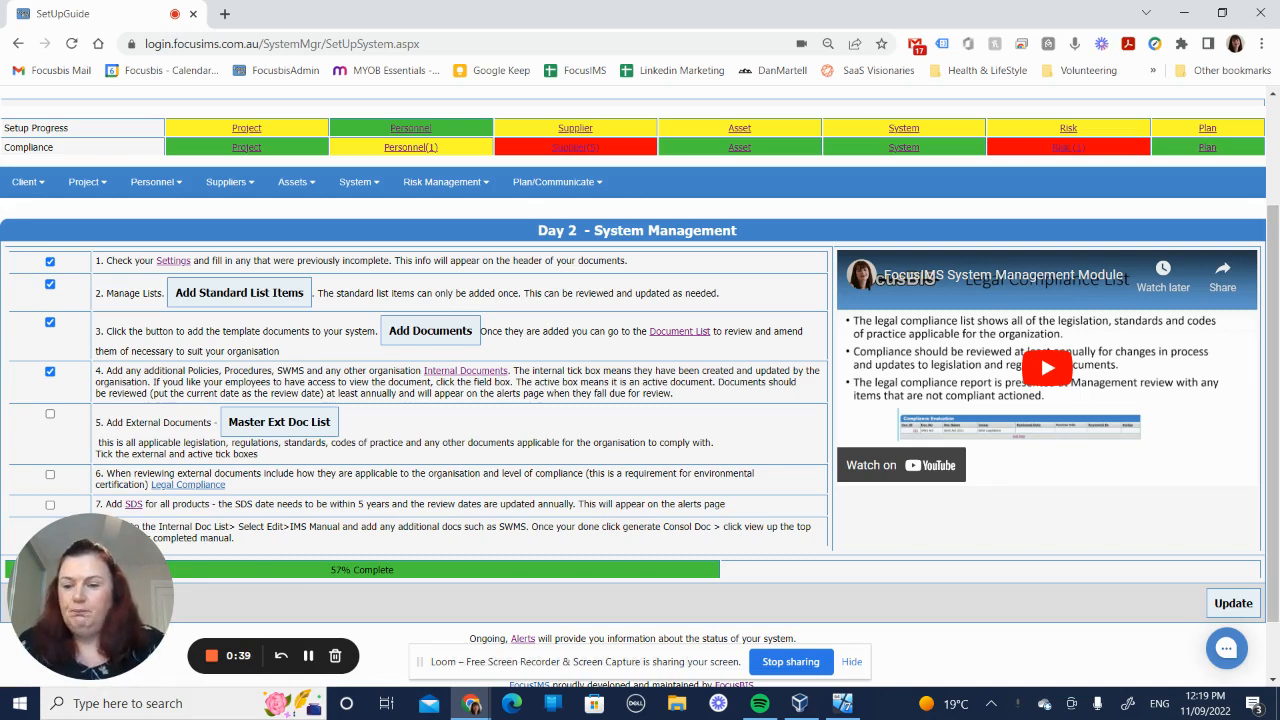
# Step: From the master external document list, add AS/NZS 4602.1:2011 High Visibility Garments and AS1801 Industrial Safety Helmets to My Docs
pyautogui.click(287, 429)
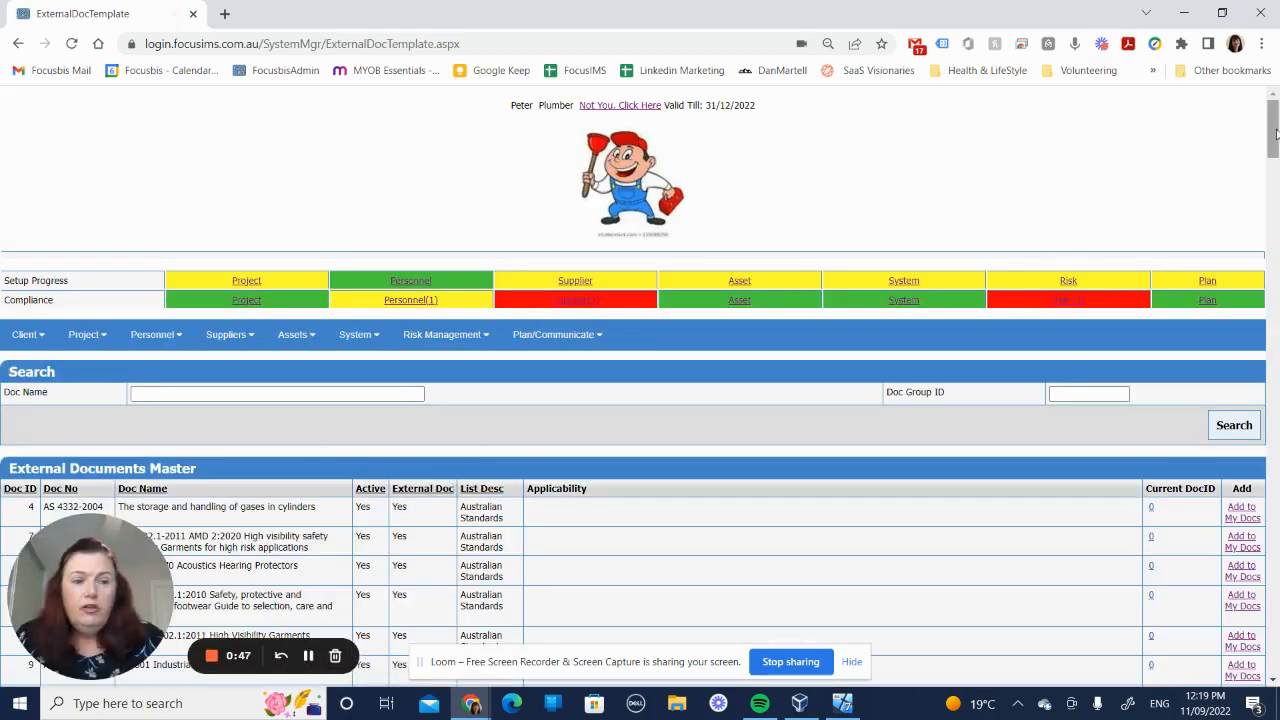
pyautogui.moveTo(1274, 133); pyautogui.dragTo(1275, 162)
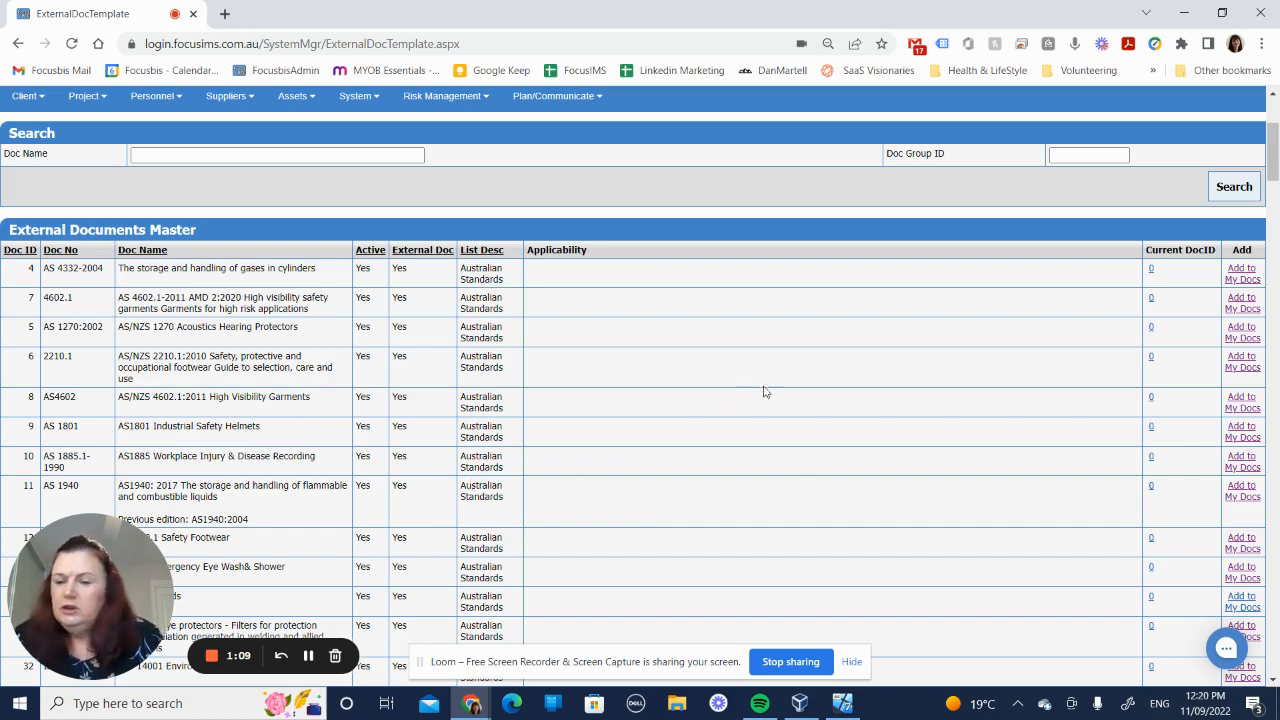
pyautogui.click(1246, 405)
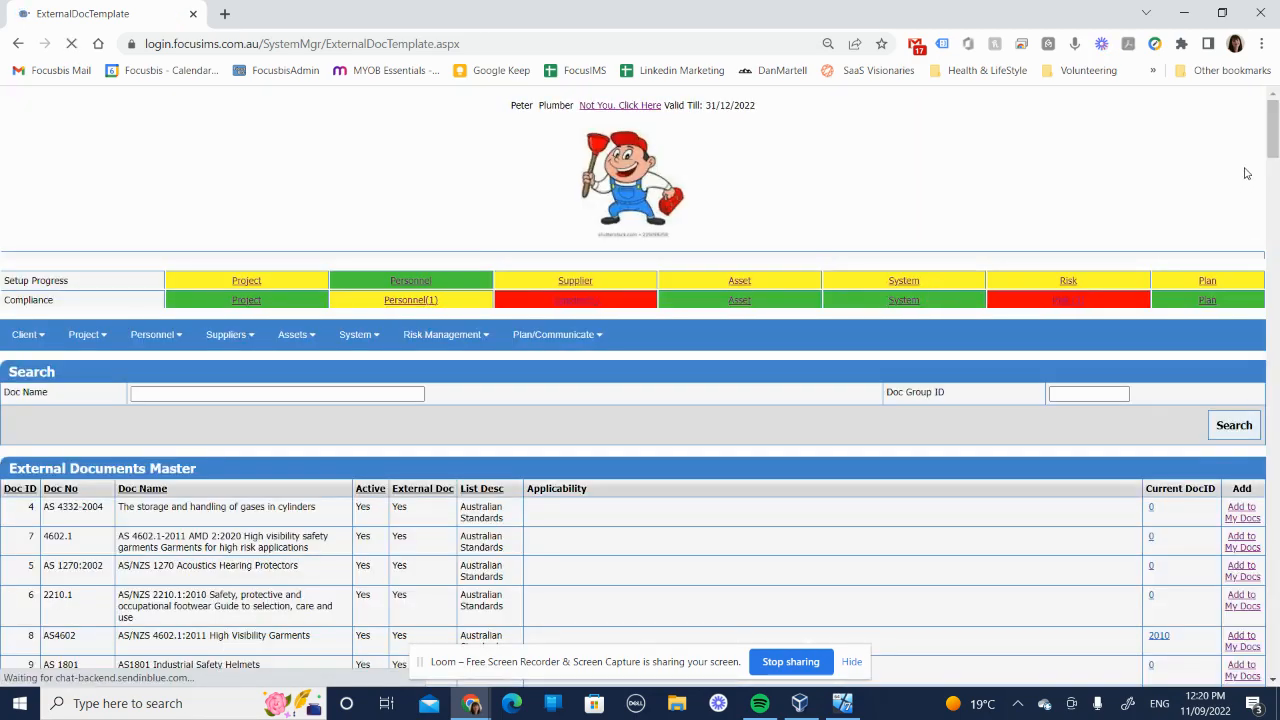
pyautogui.scroll(-5, 1162, 280)
pyautogui.scroll(1, 1162, 280)
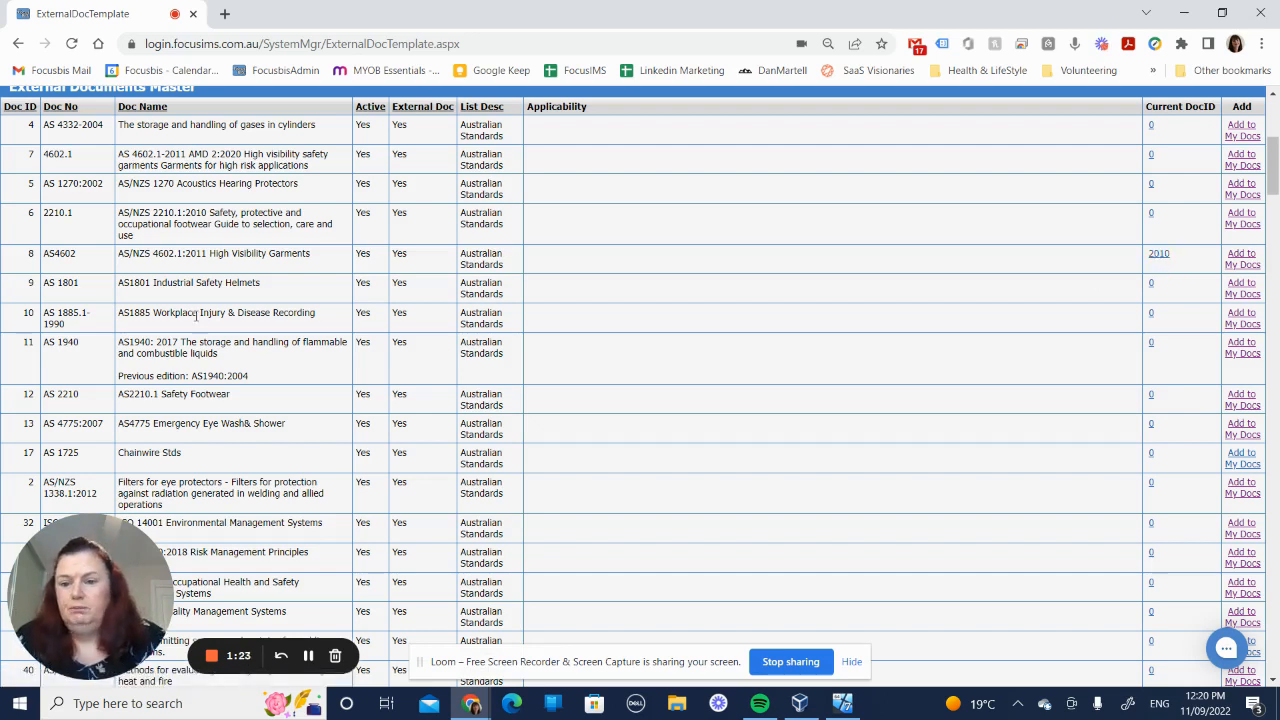
pyautogui.click(1235, 293)
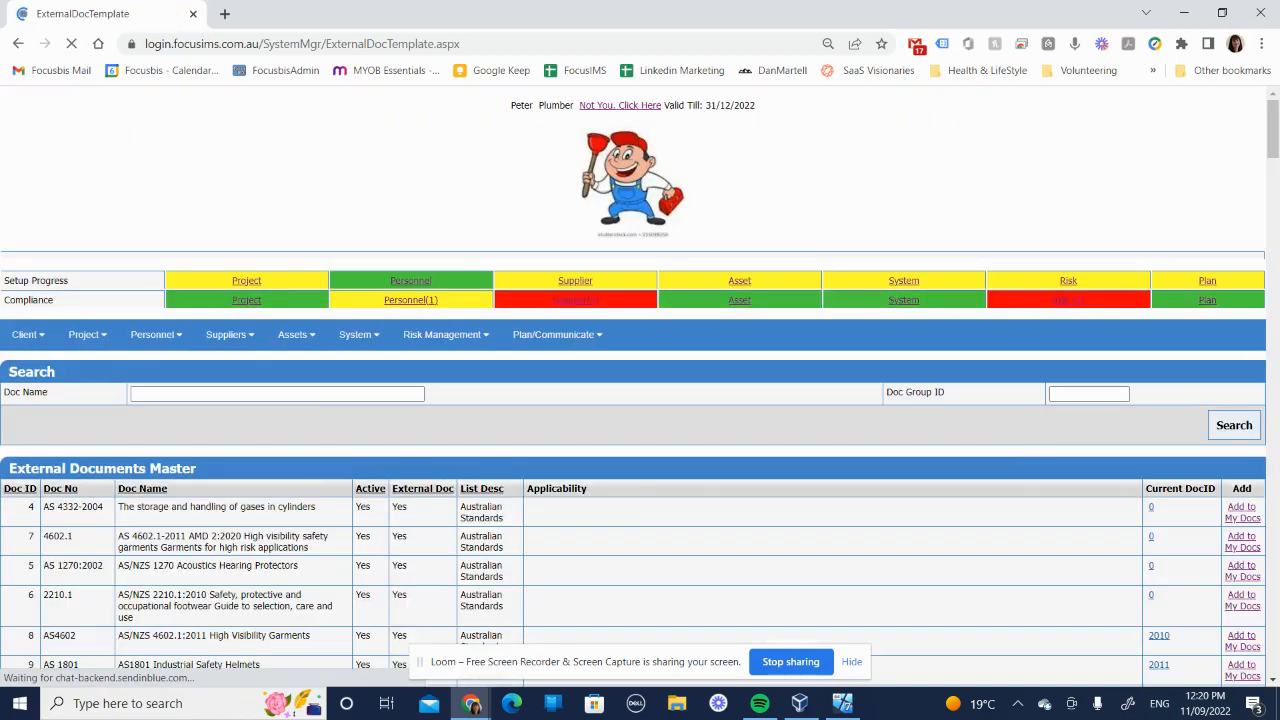
# Step: Add the ISO 14001, ISO 45001, ISO 9001 and ISO 31000:2018 standards from the master list to My Docs
pyautogui.moveTo(1272, 134); pyautogui.dragTo(1272, 199)
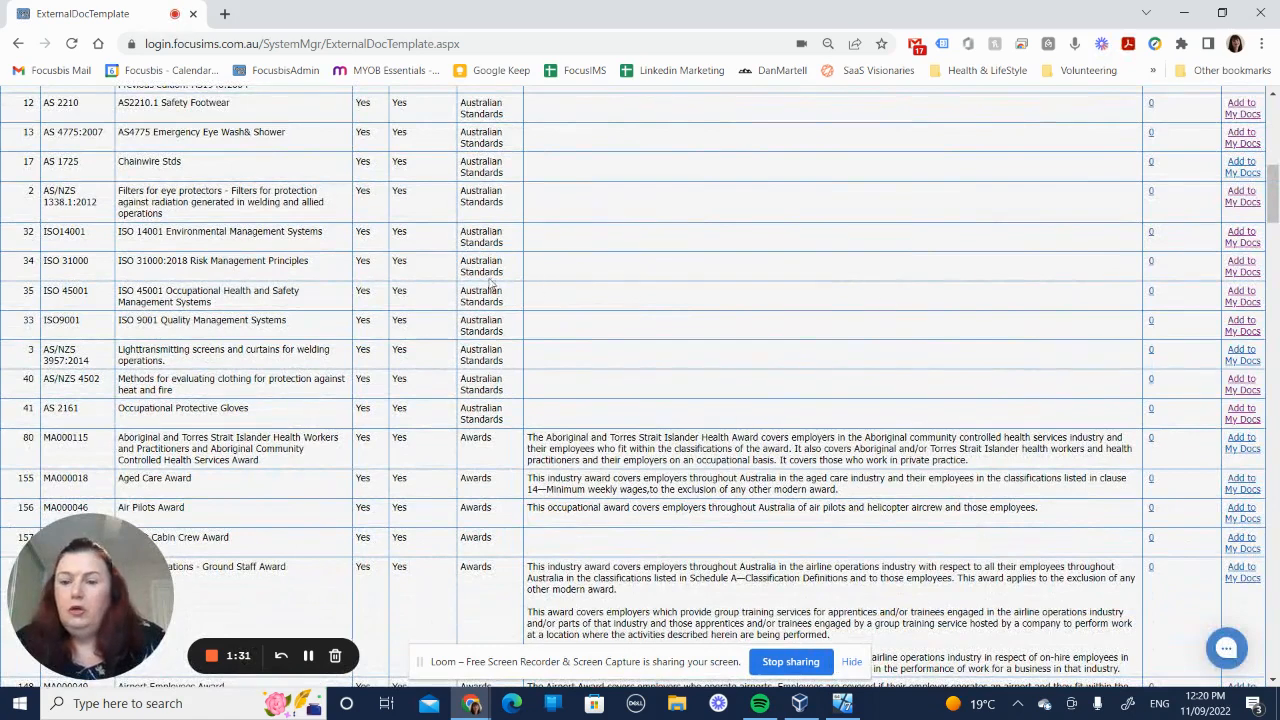
pyautogui.click(1236, 234)
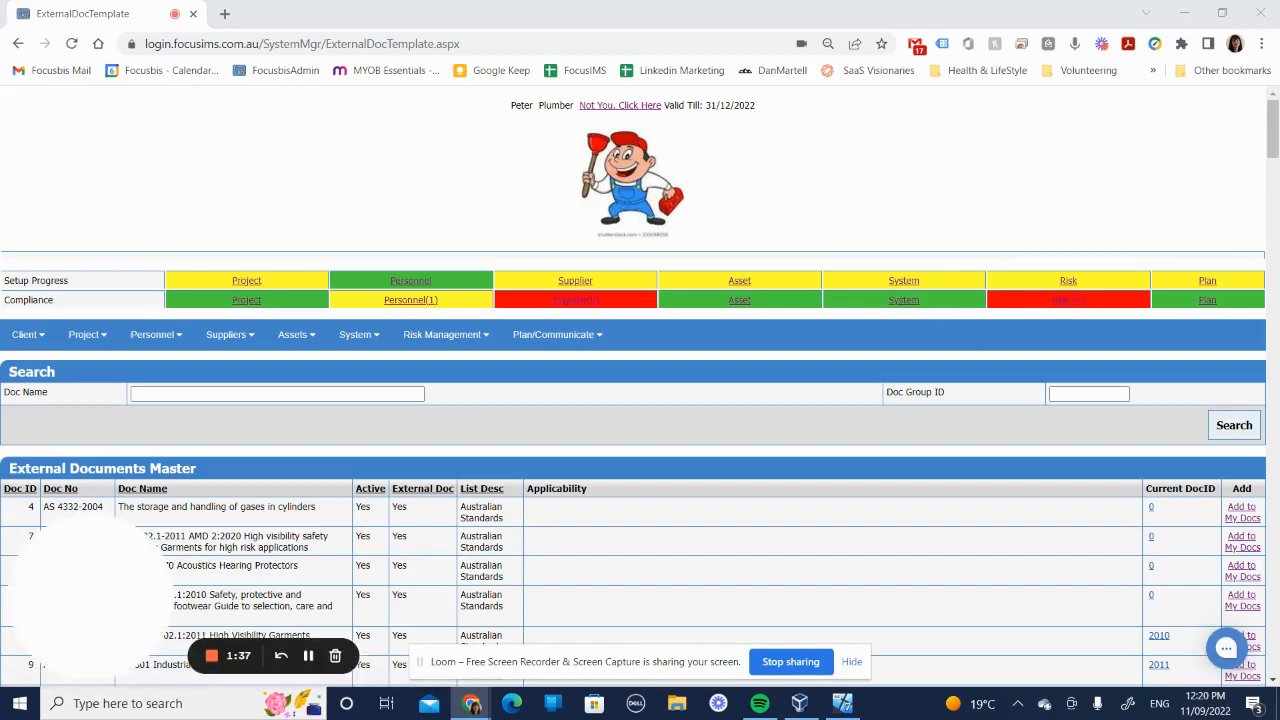
pyautogui.moveTo(1272, 132); pyautogui.dragTo(1272, 194)
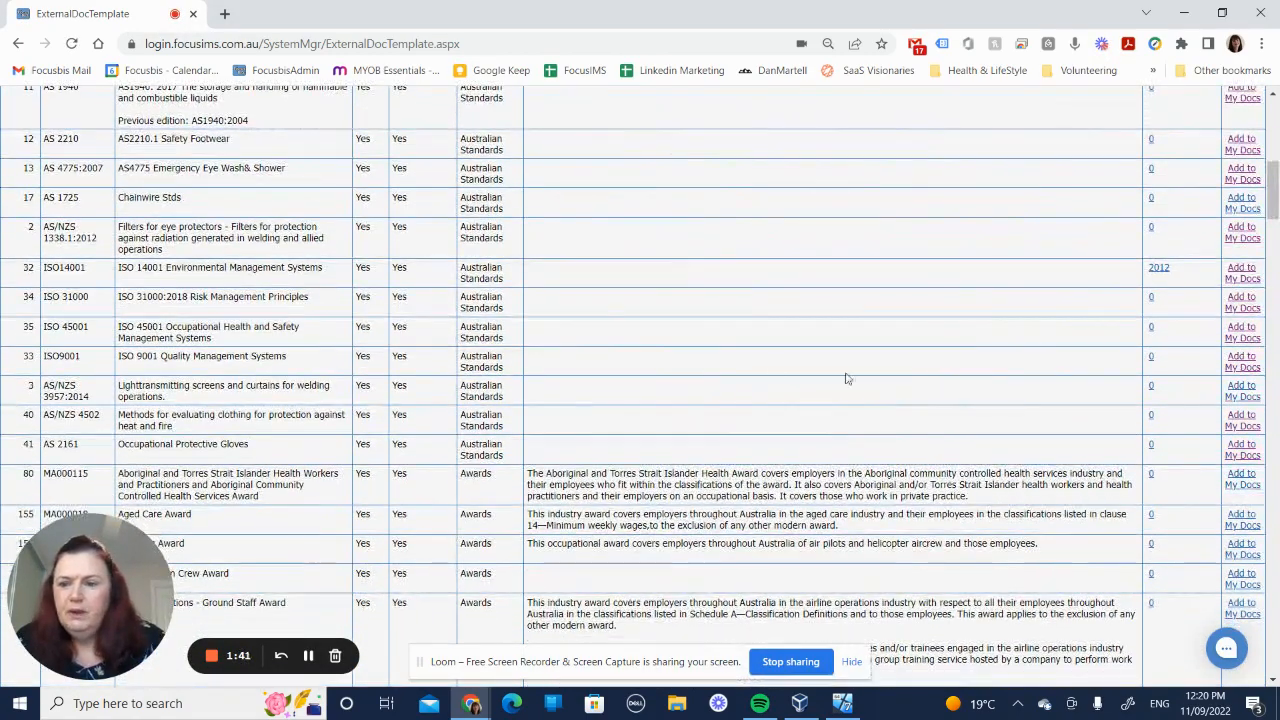
pyautogui.click(1240, 332)
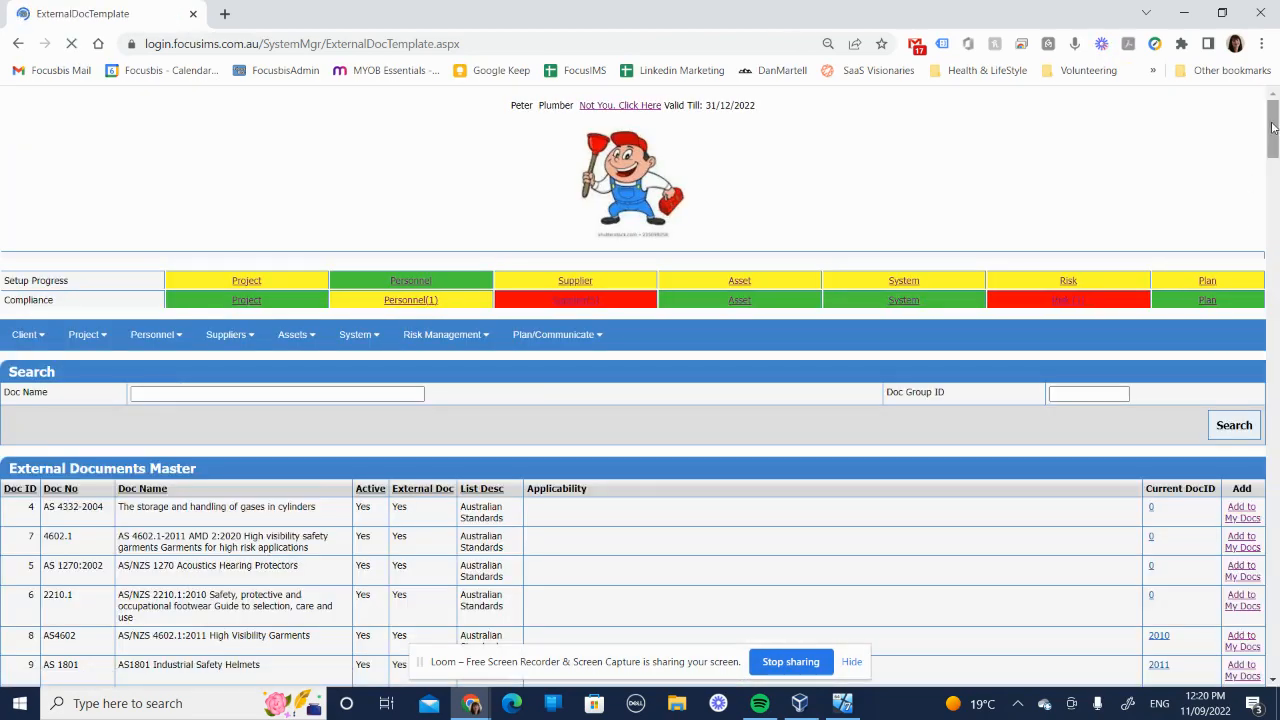
pyautogui.moveTo(1275, 128); pyautogui.dragTo(1275, 197)
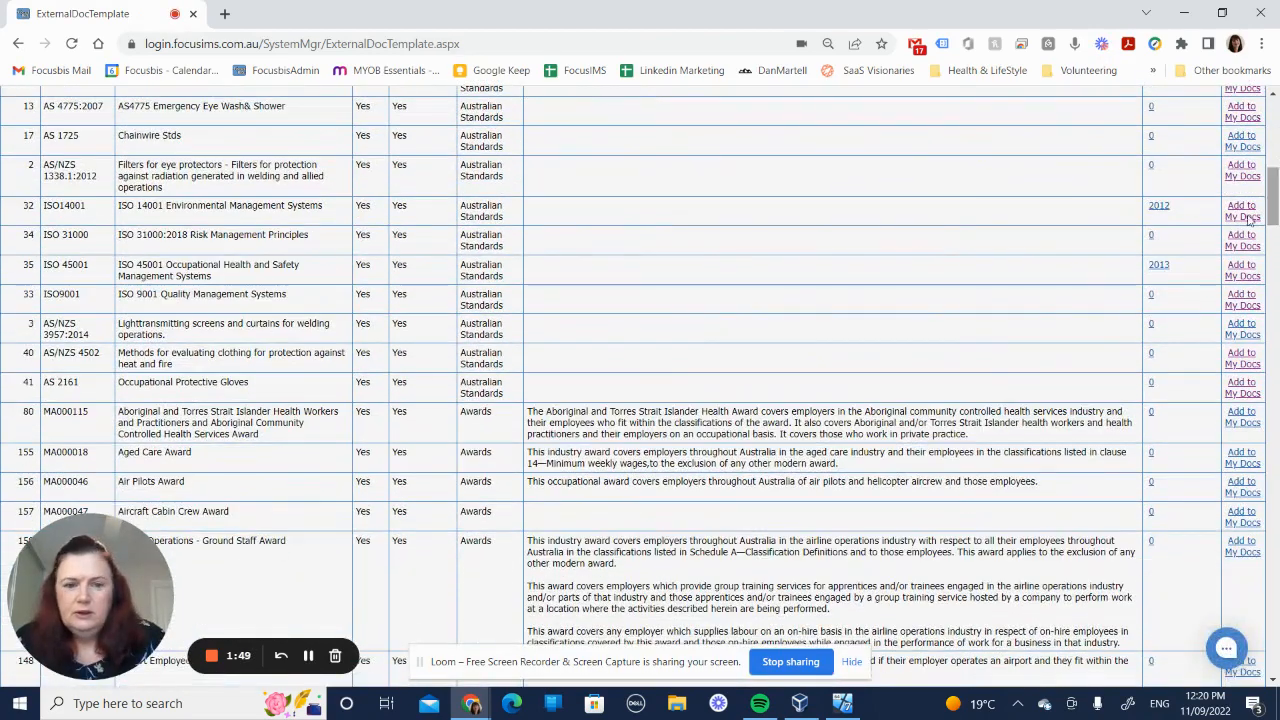
pyautogui.click(1237, 297)
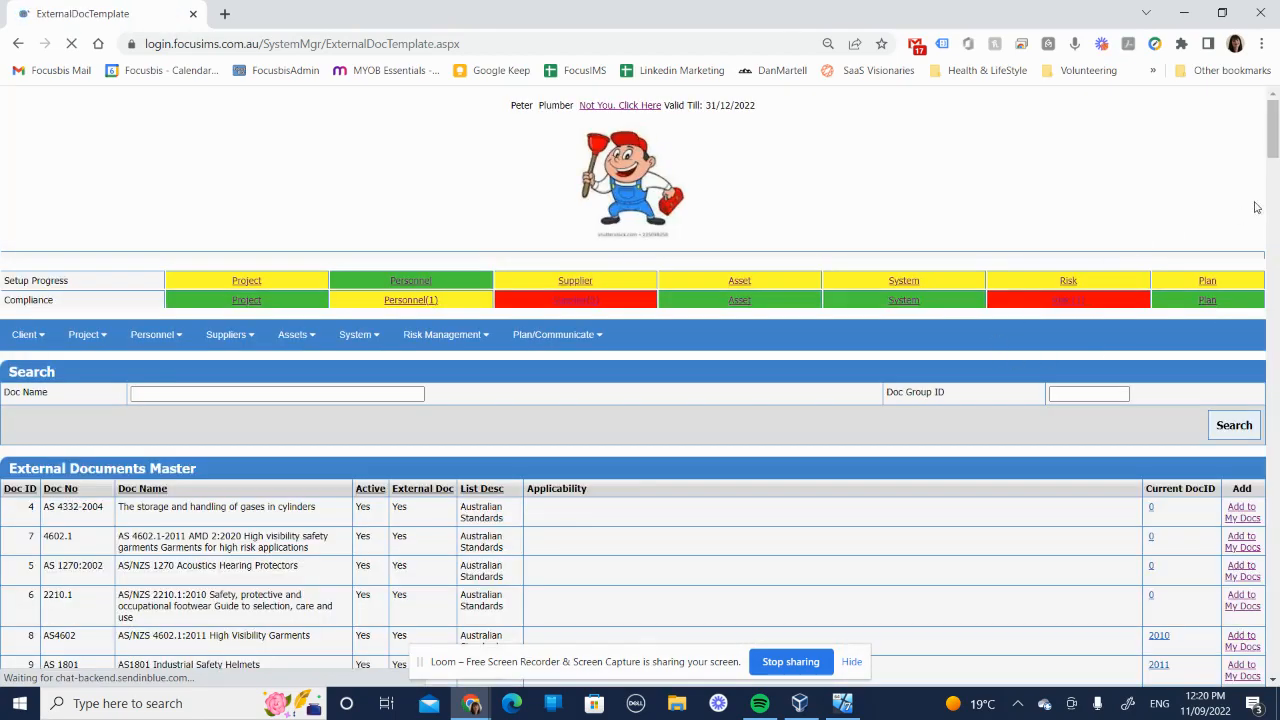
pyautogui.moveTo(1275, 137); pyautogui.dragTo(1276, 198)
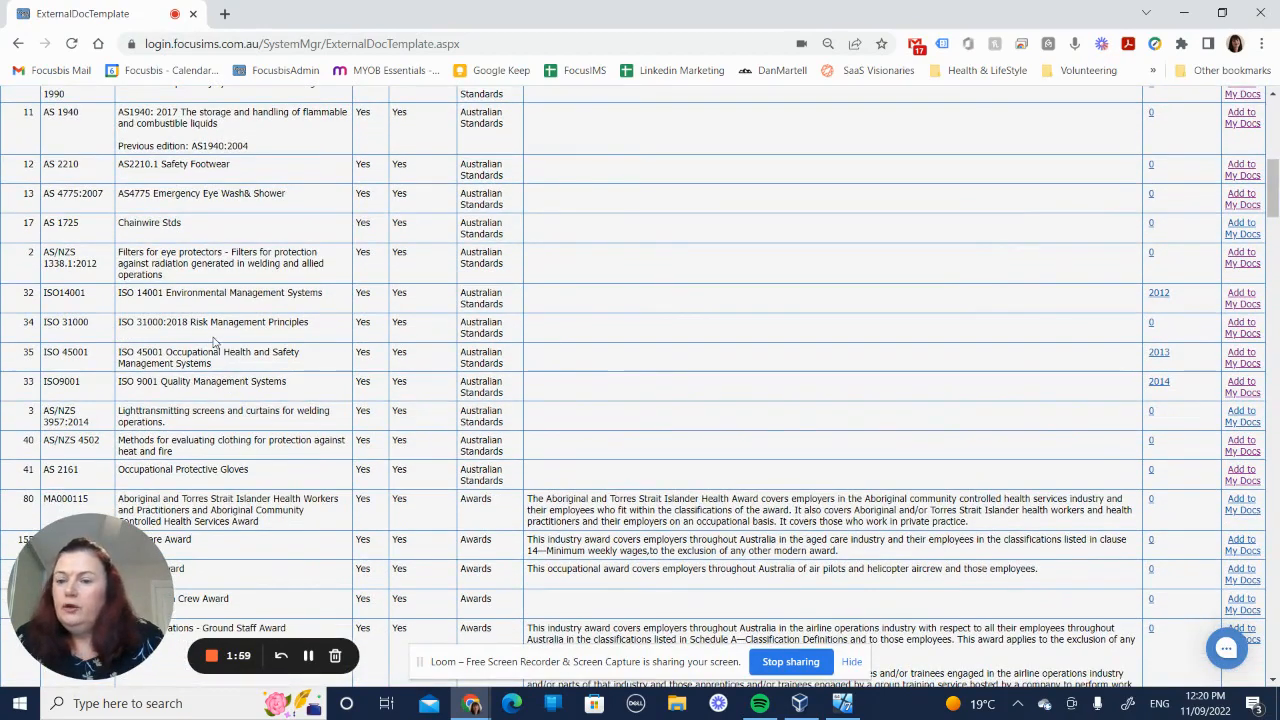
pyautogui.click(1236, 333)
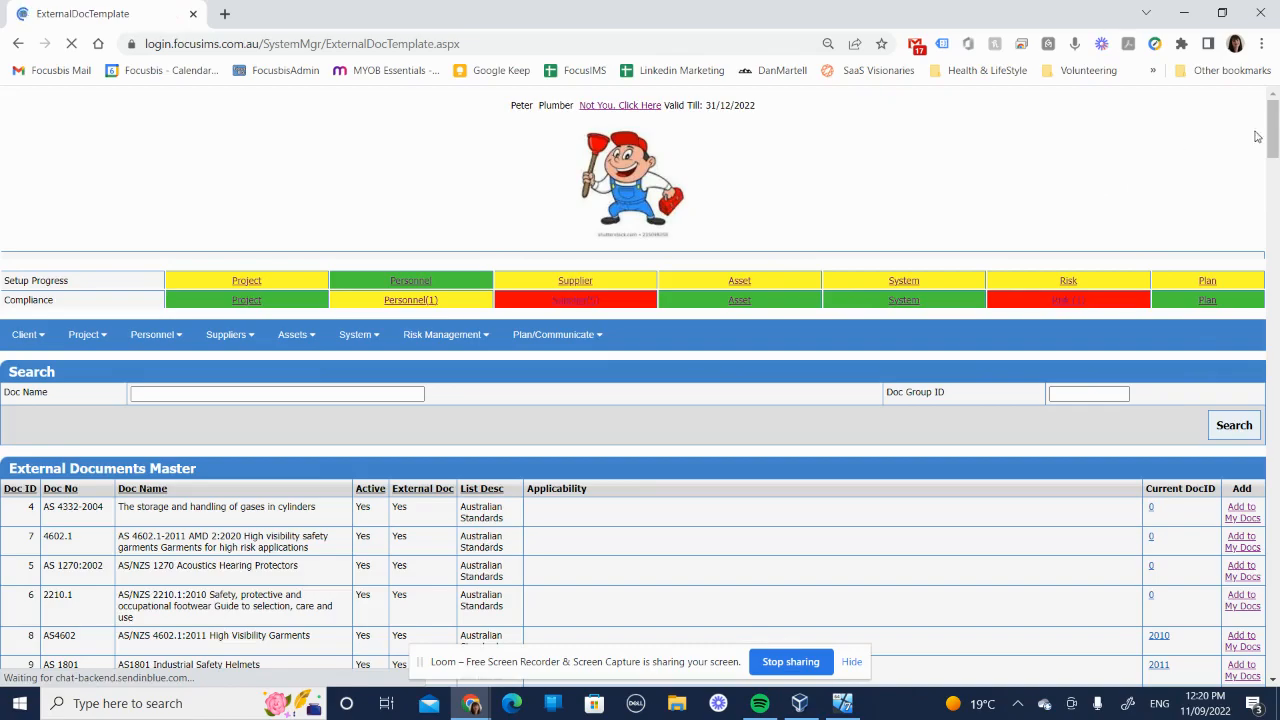
# Step: Examine the industry awards in the external documents master list and their applicability descriptions
pyautogui.scroll(-4, 1268, 136)
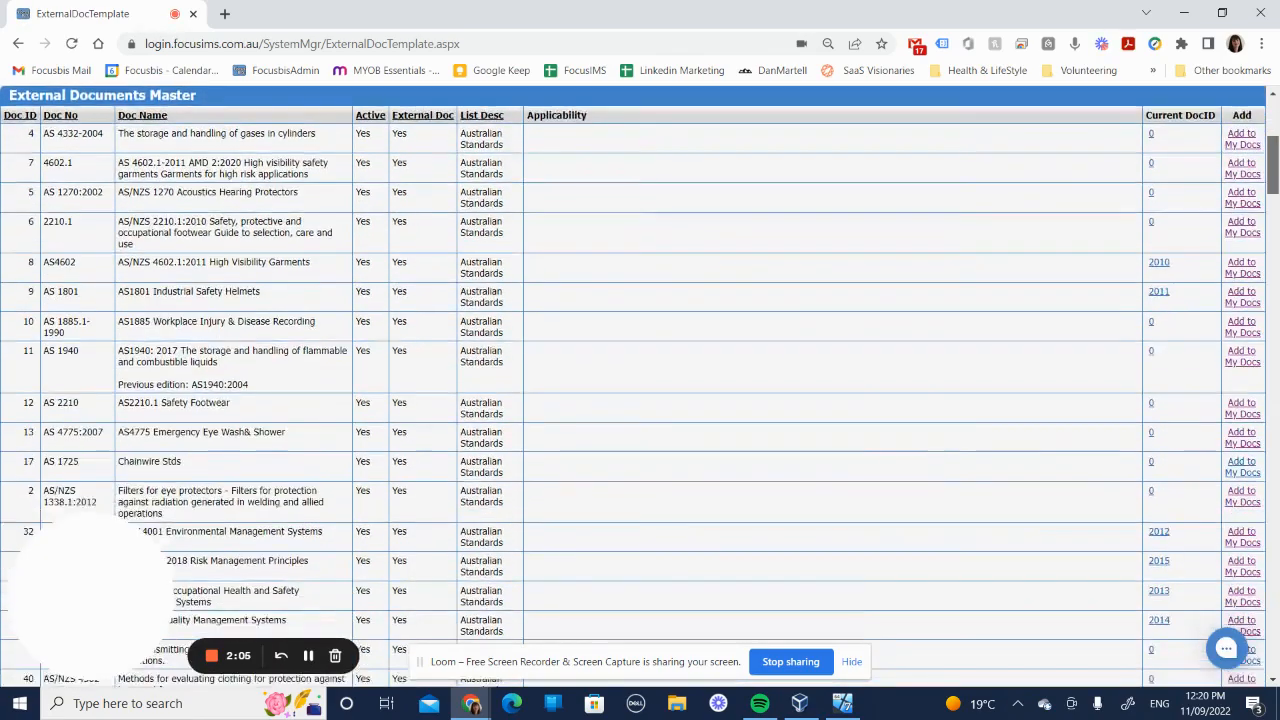
pyautogui.scroll(-3, 640, 400)
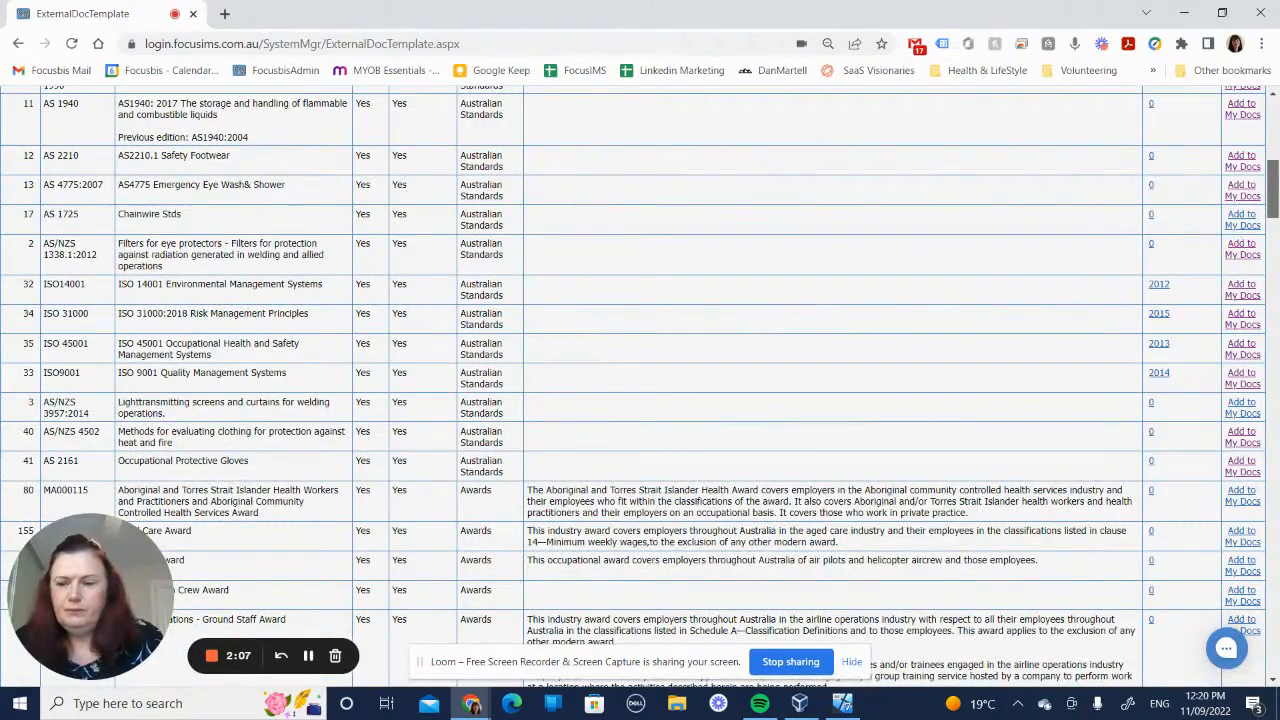
pyautogui.scroll(-3, 640, 386)
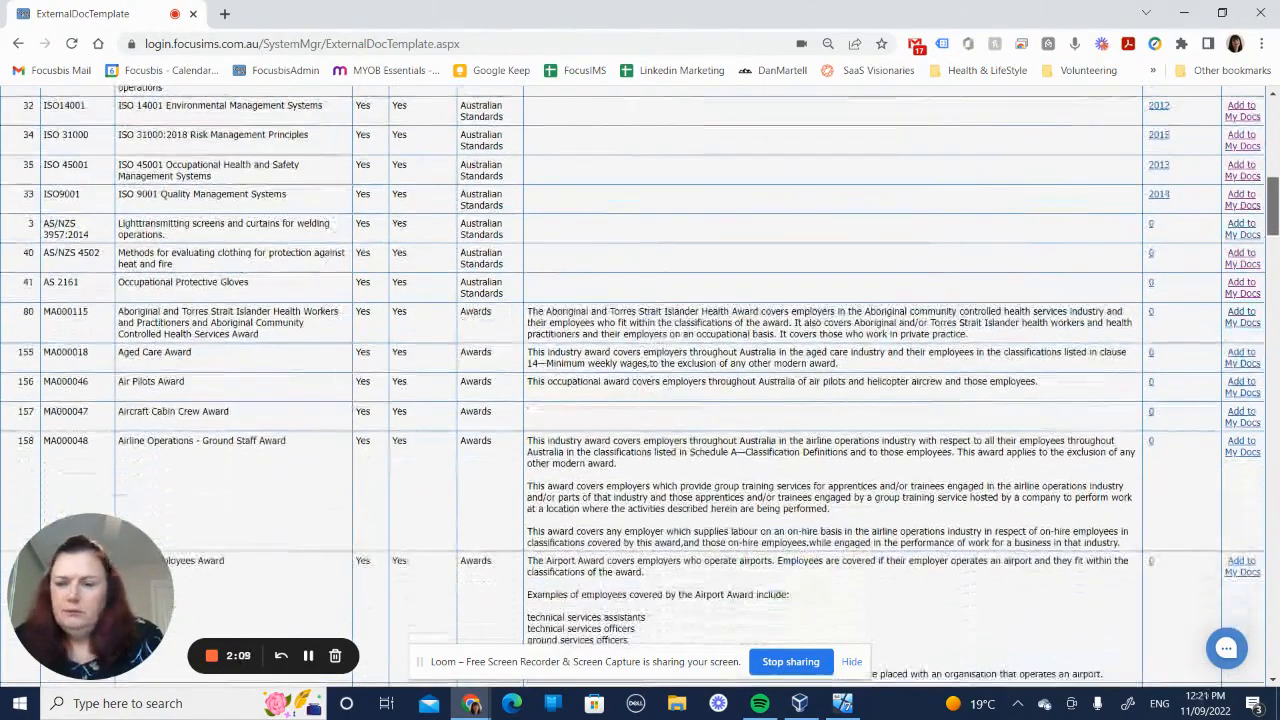
pyautogui.scroll(-1, 370, 207)
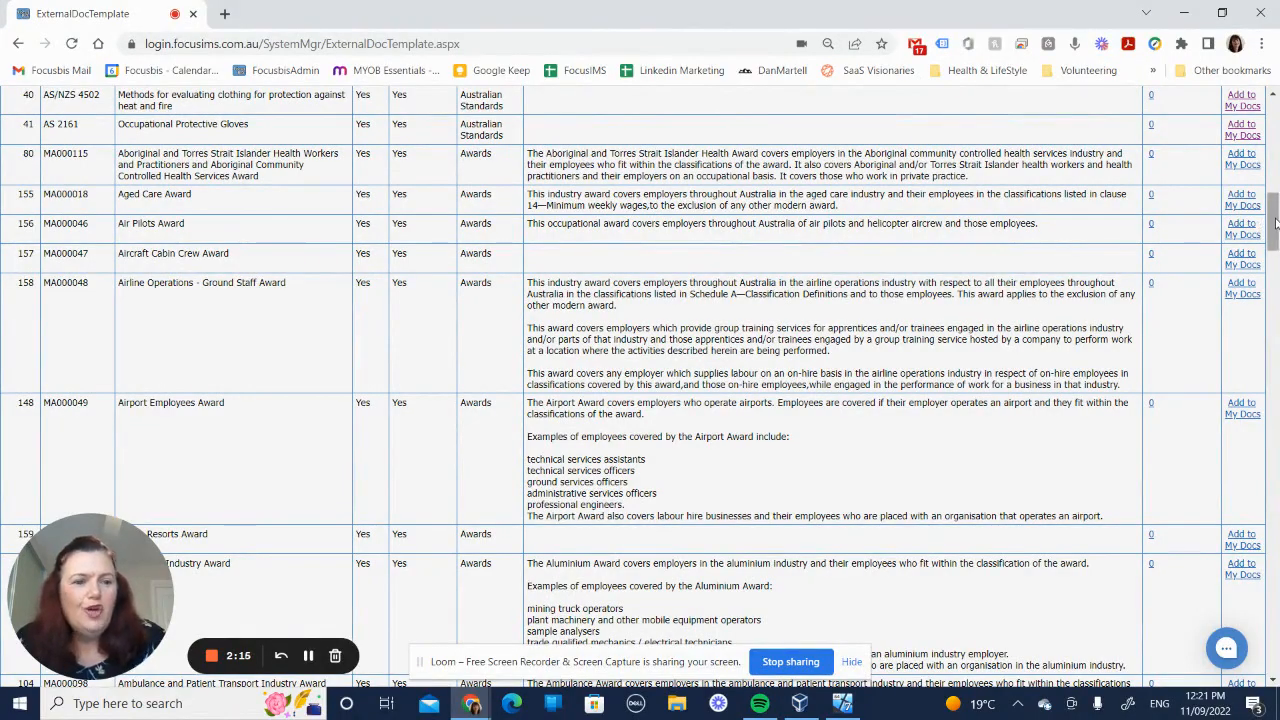
pyautogui.moveTo(1275, 222); pyautogui.dragTo(1274, 368)
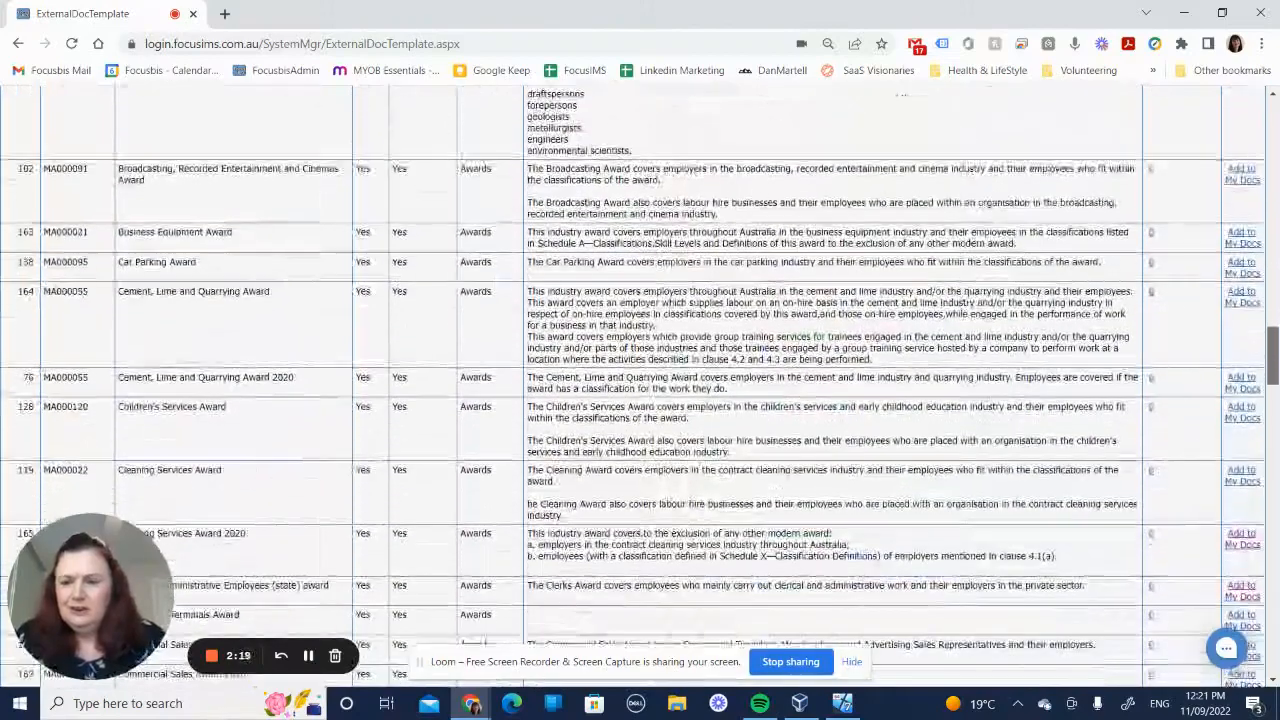
pyautogui.scroll(-2, 461, 157)
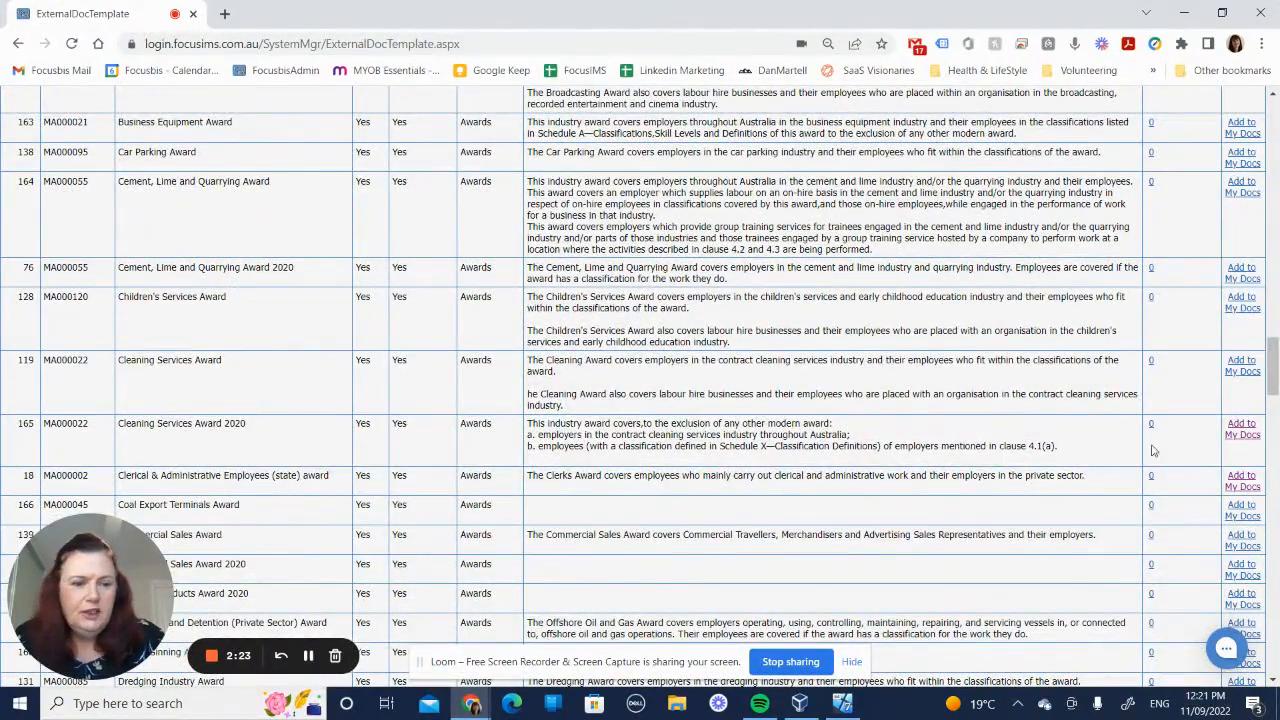
pyautogui.moveTo(1273, 380); pyautogui.dragTo(1273, 135)
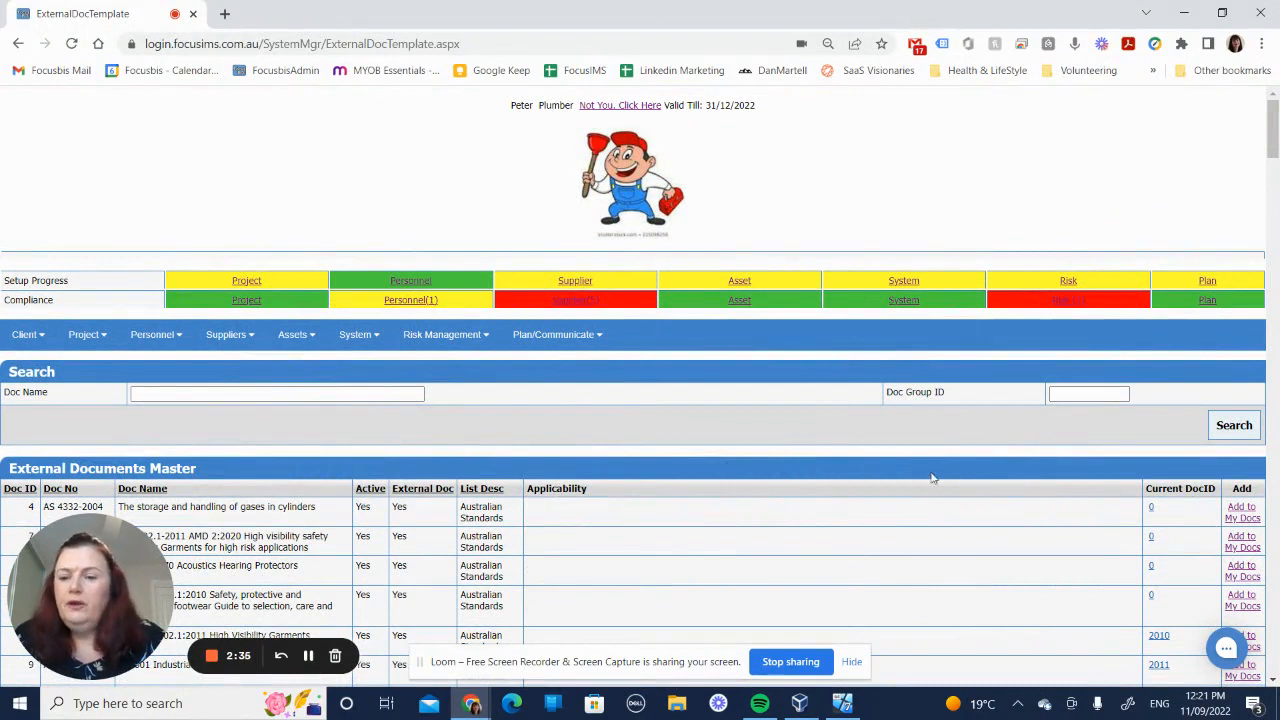
# Step: Return to the System Management setup guide and open the legal compliance evaluation list
pyautogui.moveTo(376, 342)
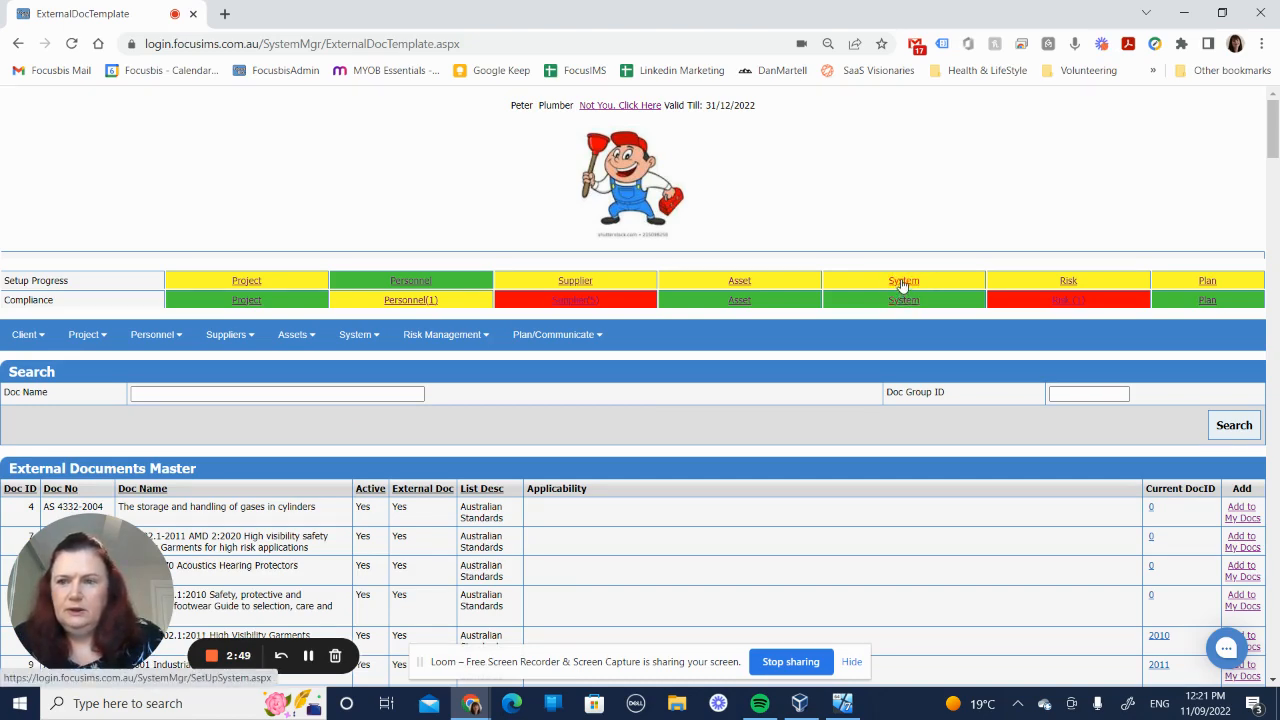
pyautogui.click(903, 282)
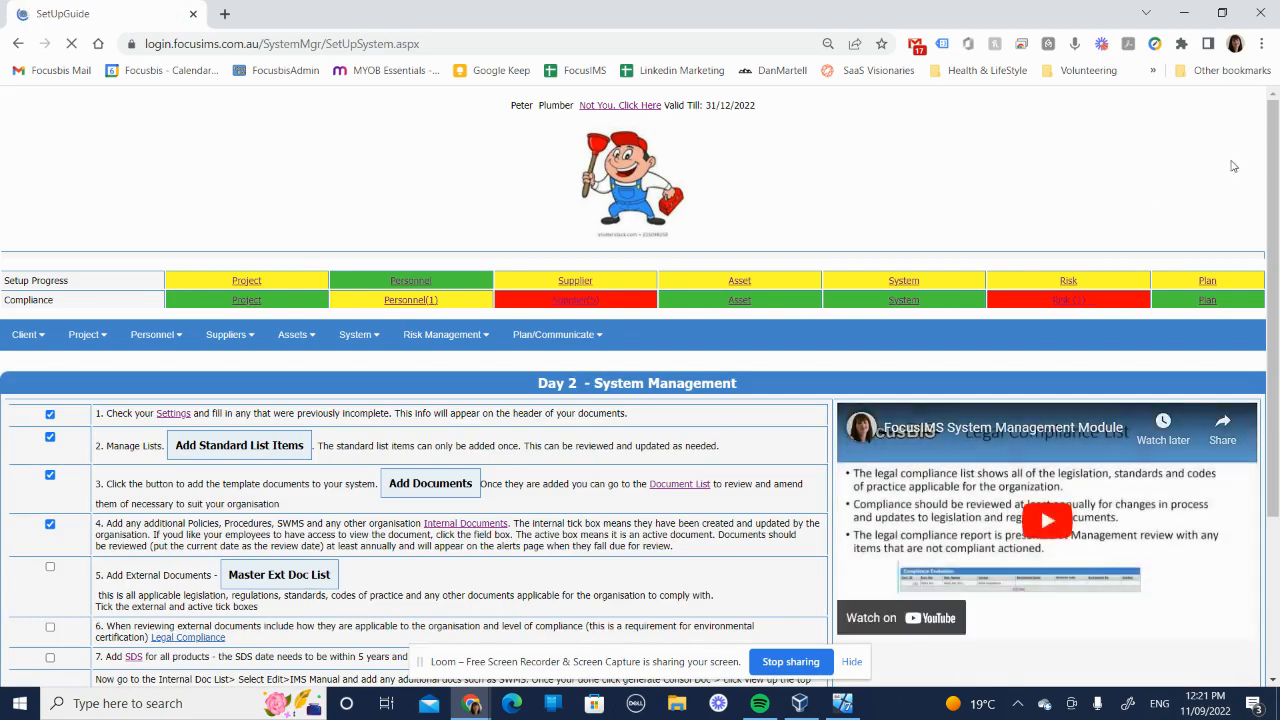
pyautogui.scroll(-3, 326, 487)
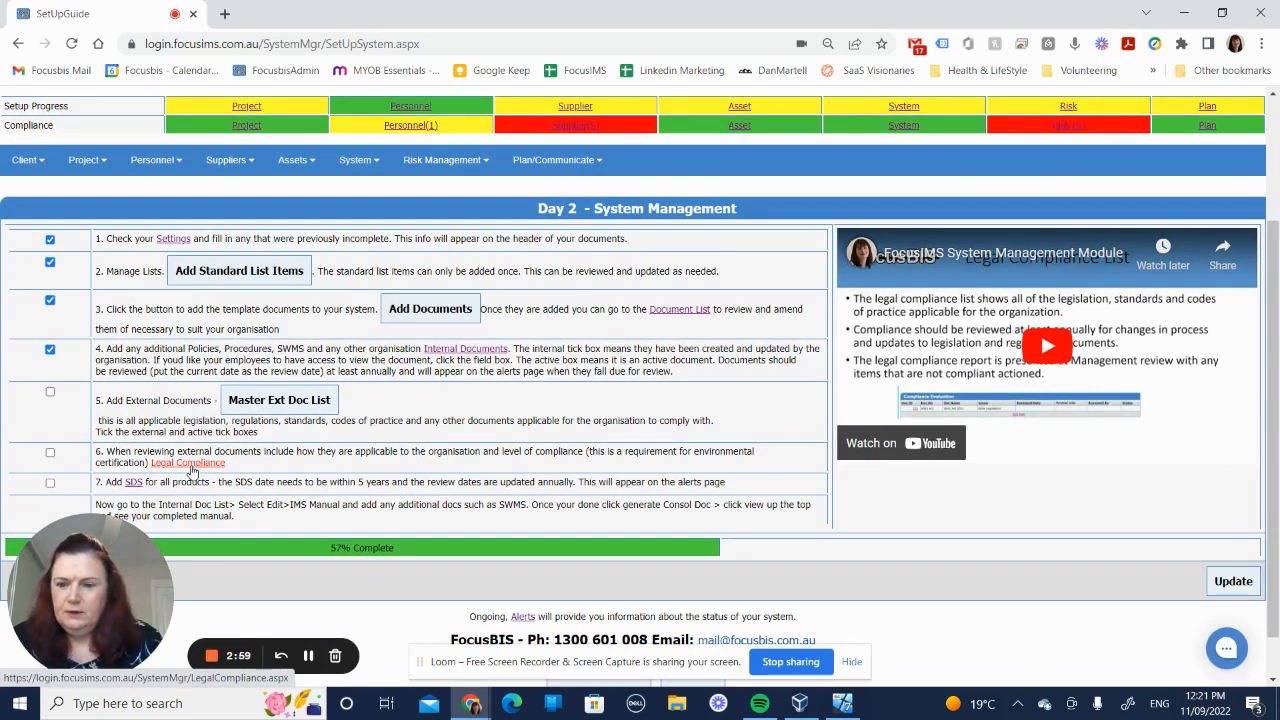
pyautogui.click(191, 466)
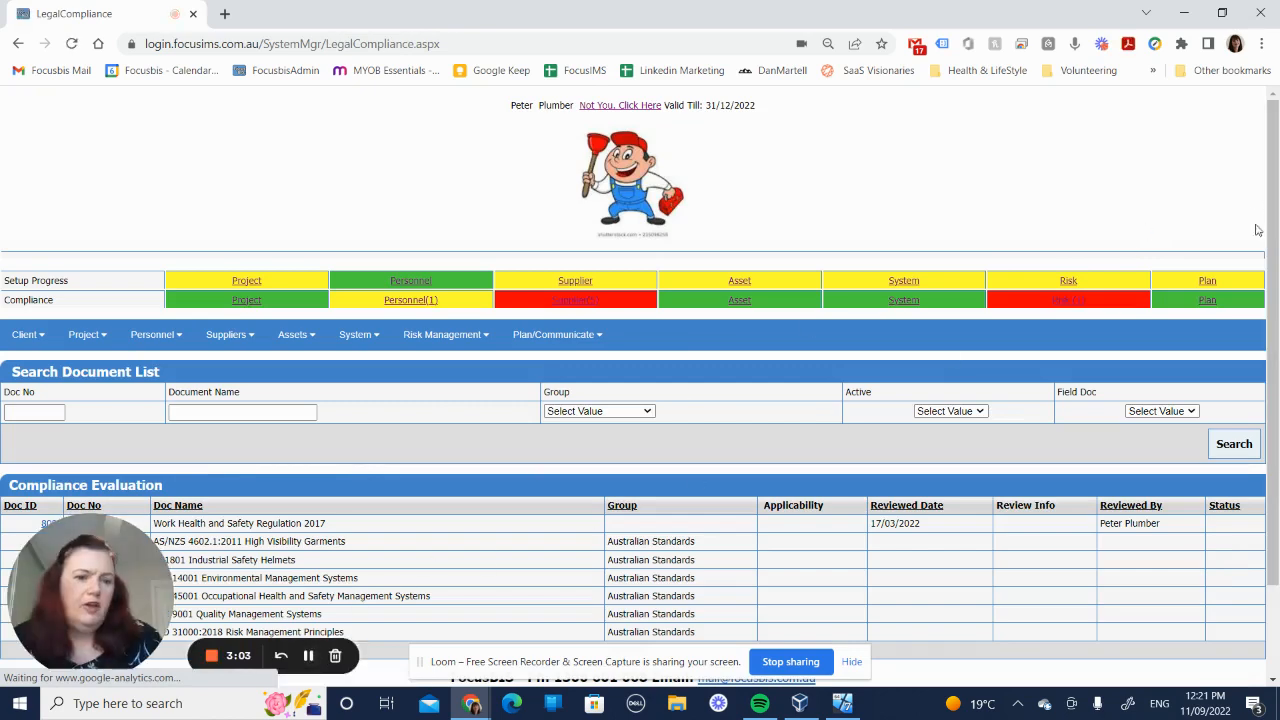
pyautogui.scroll(-2, 1264, 224)
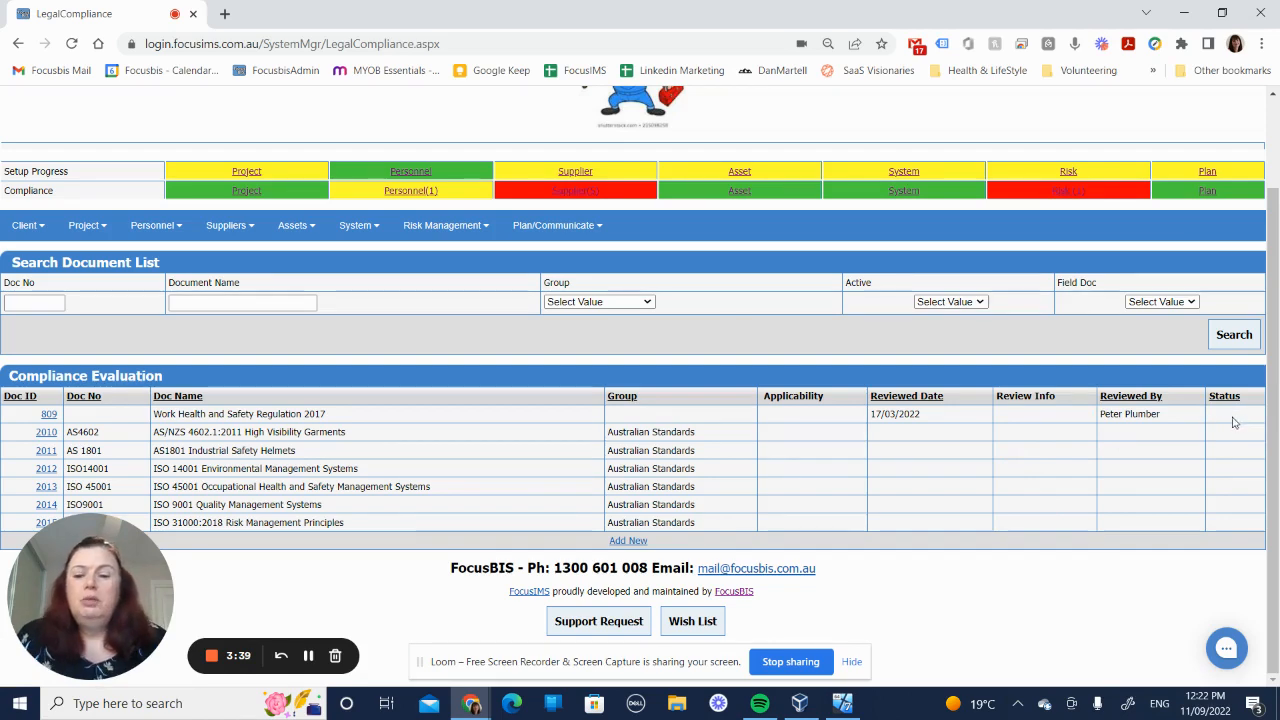
# Step: Open the ISO 14001 Environmental Management Systems document and set its new revision entry's status to Compliant
pyautogui.click(46, 470)
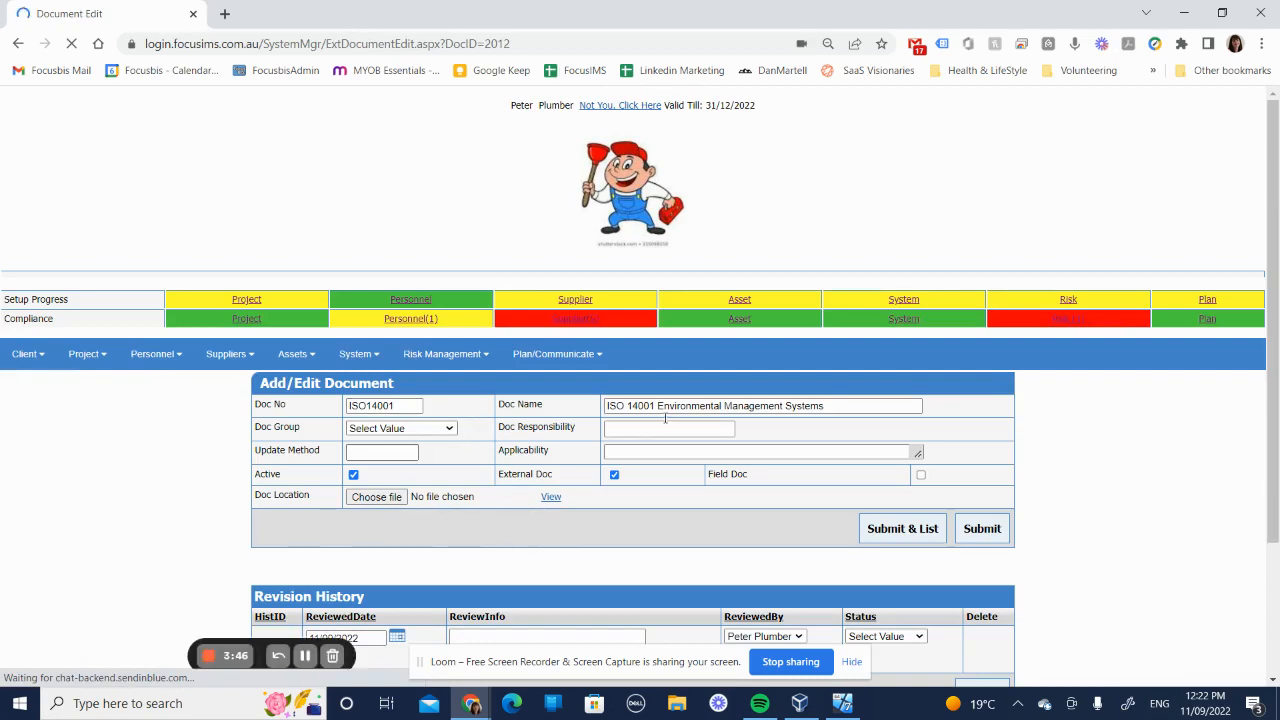
pyautogui.scroll(-1, 665, 418)
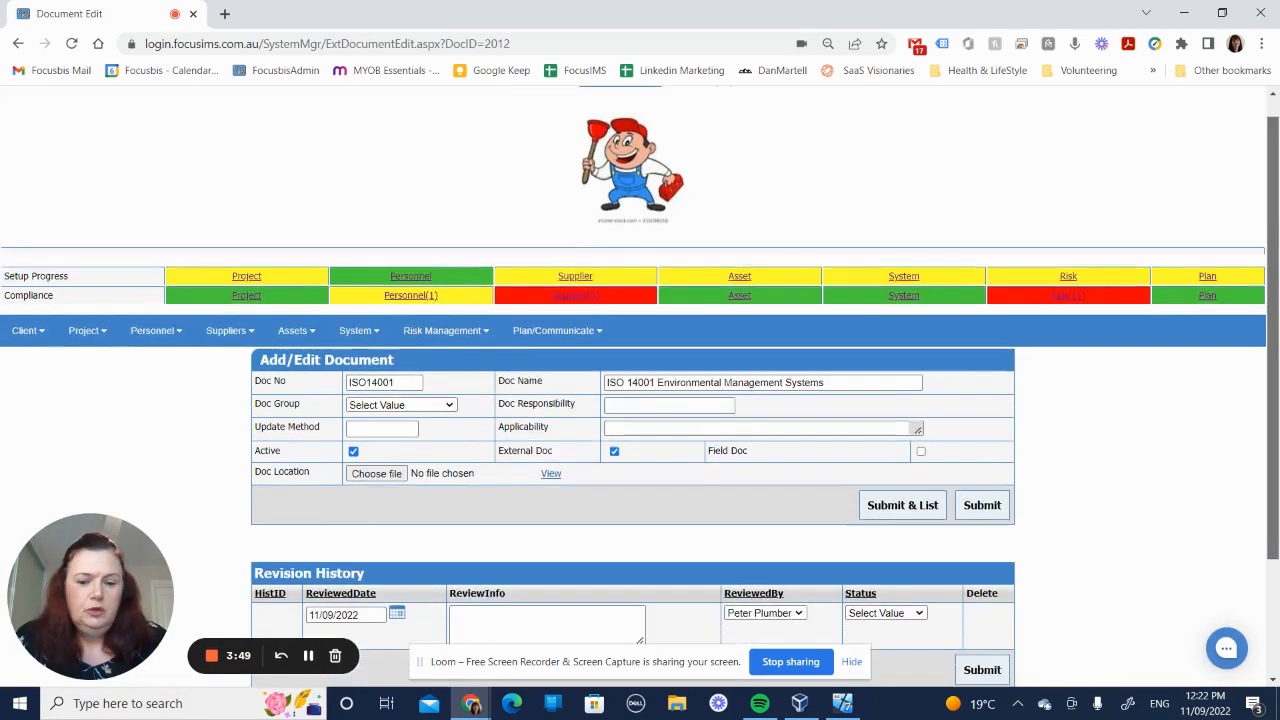
pyautogui.scroll(-2, 349, 517)
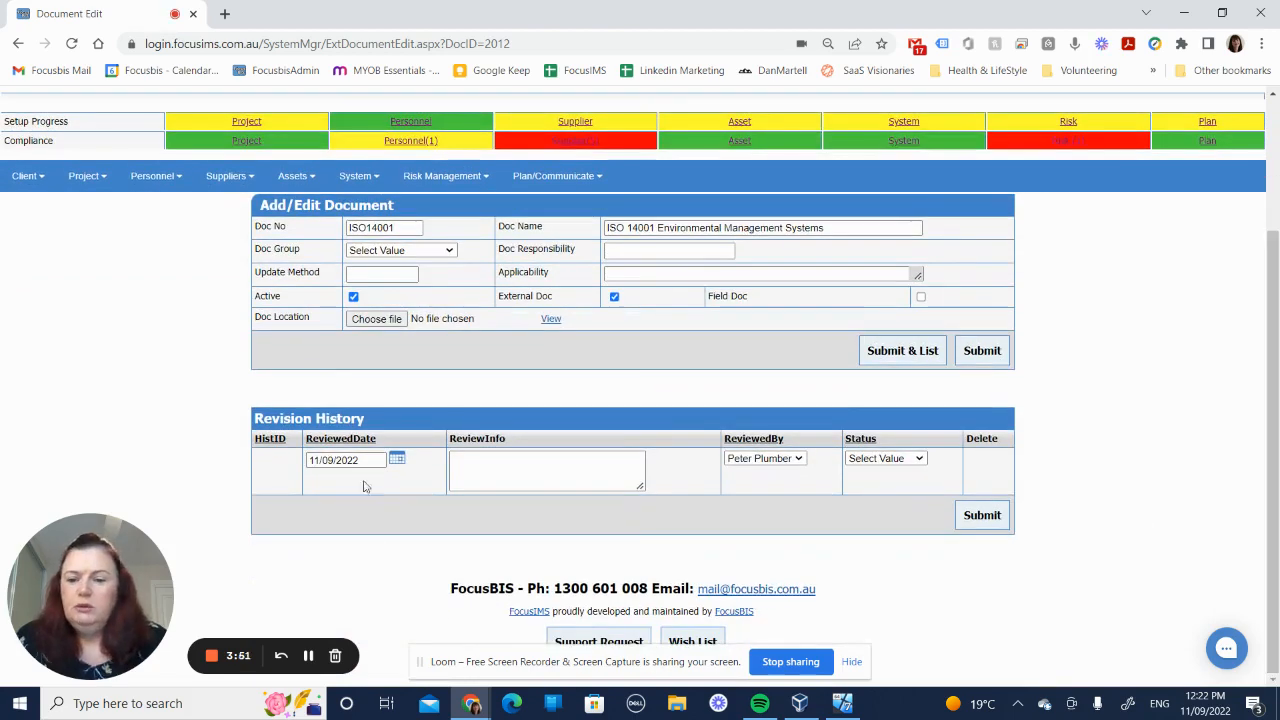
pyautogui.click(507, 463)
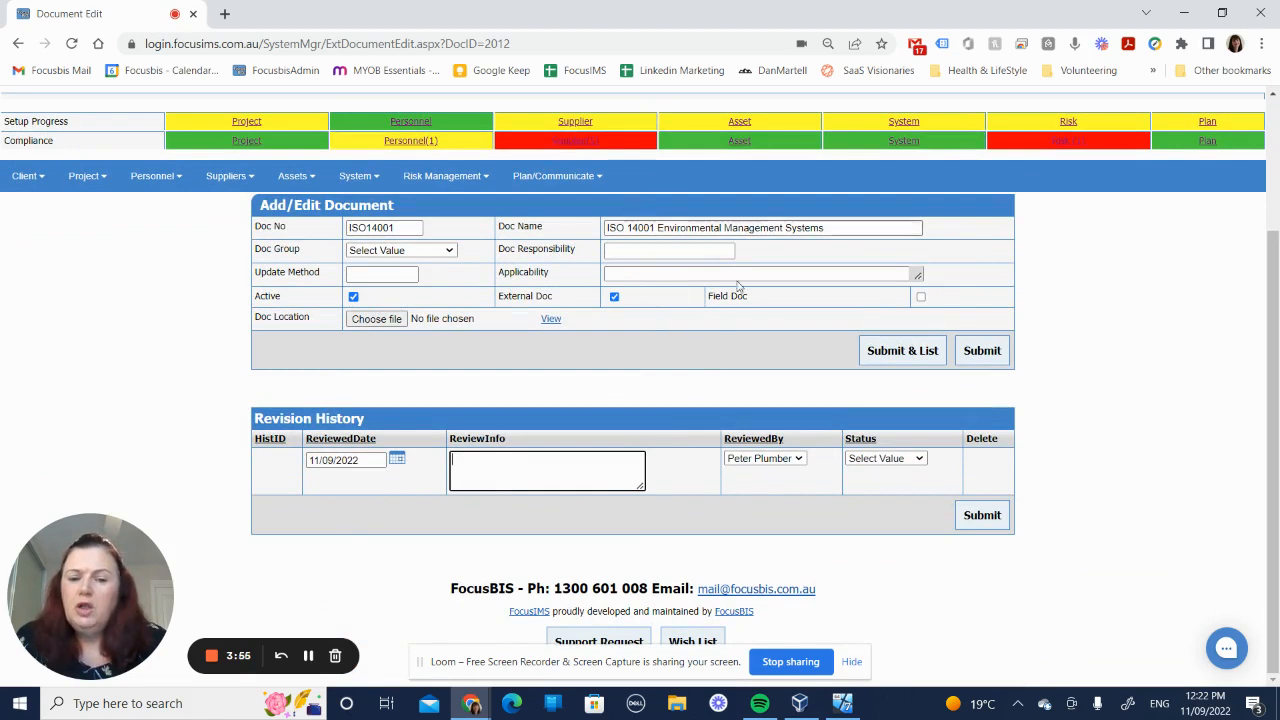
pyautogui.click(880, 460)
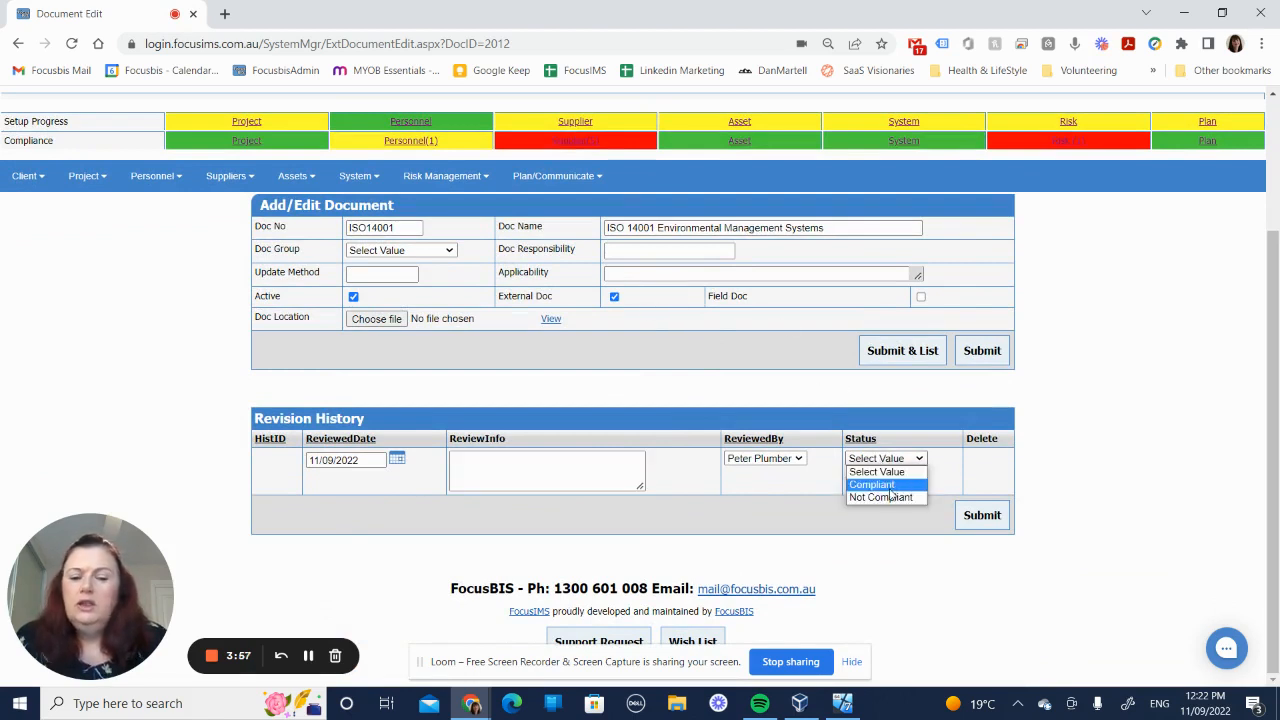
pyautogui.click(885, 487)
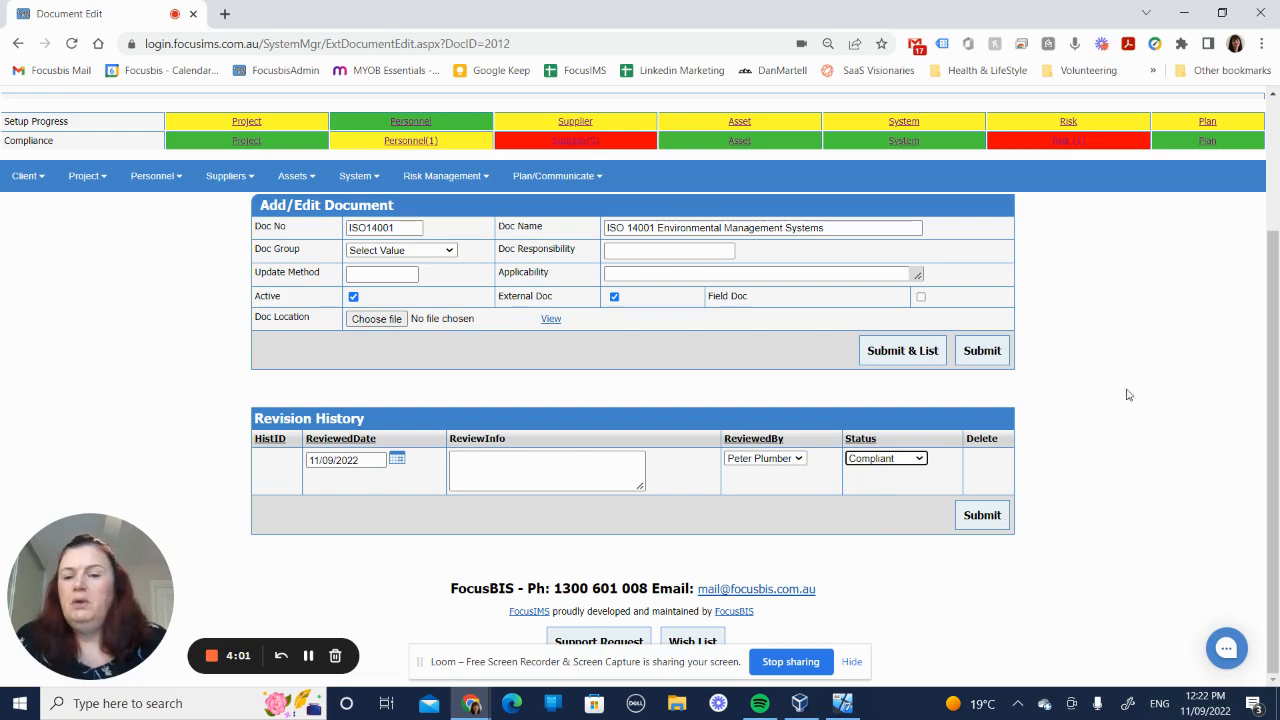
# Step: Enter "Completed Audit" as the review info and submit the revision history entry
pyautogui.click(485, 459)
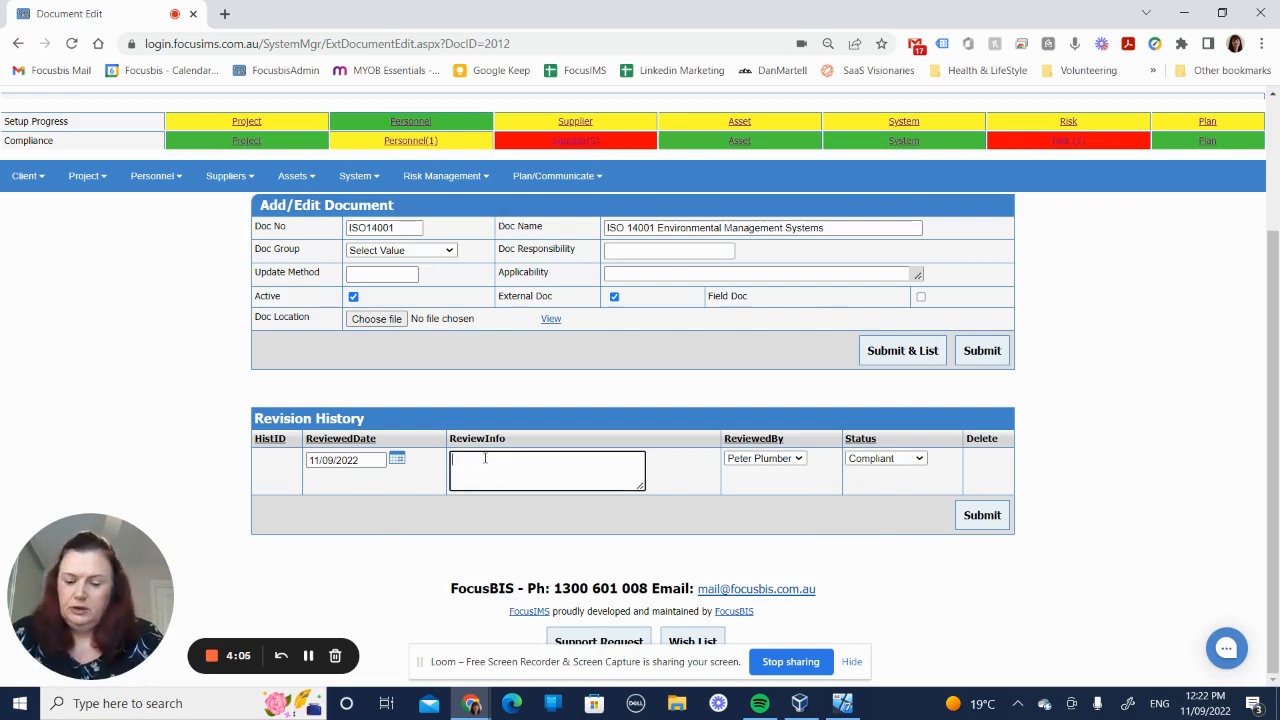
pyautogui.write('Completed')
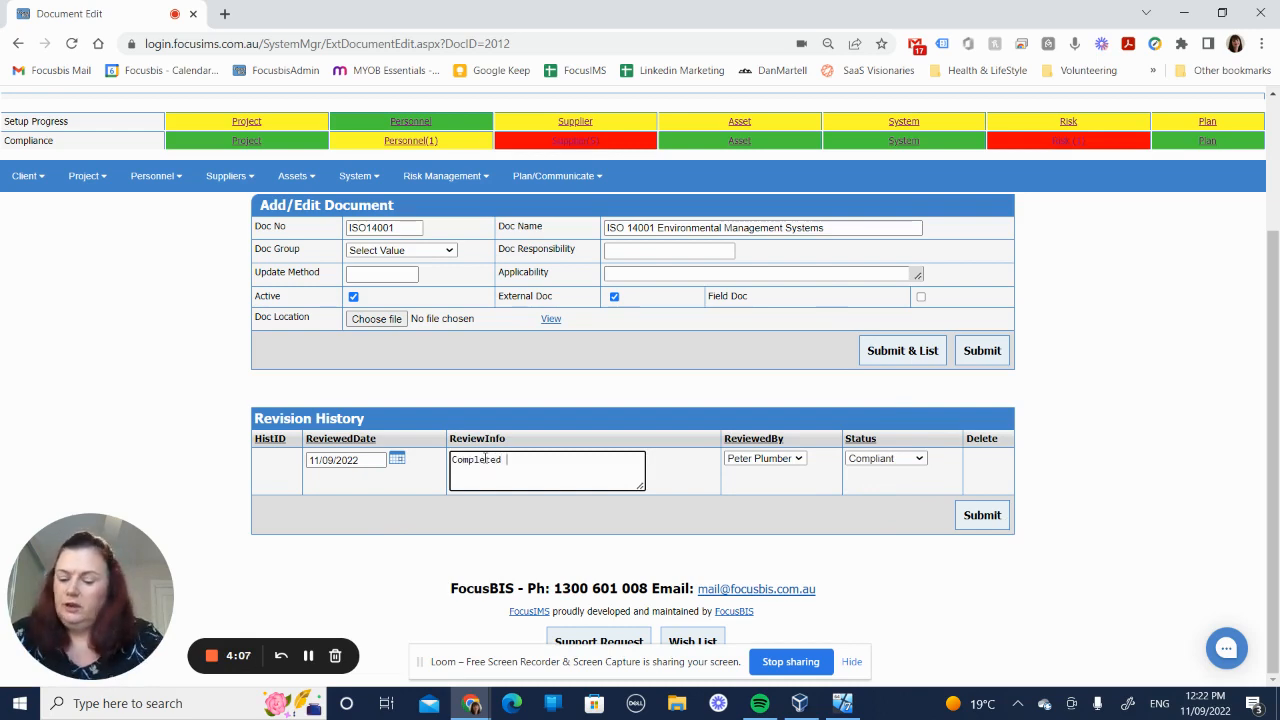
pyautogui.write(' Audit')
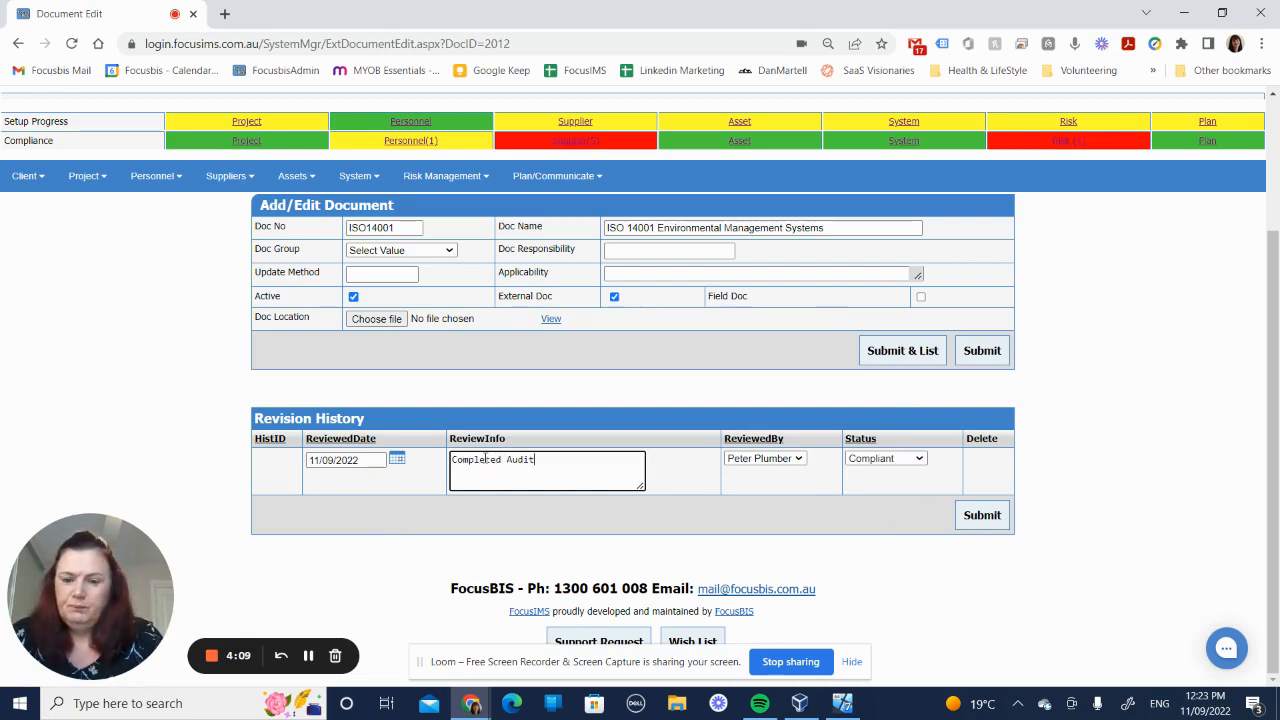
pyautogui.click(984, 517)
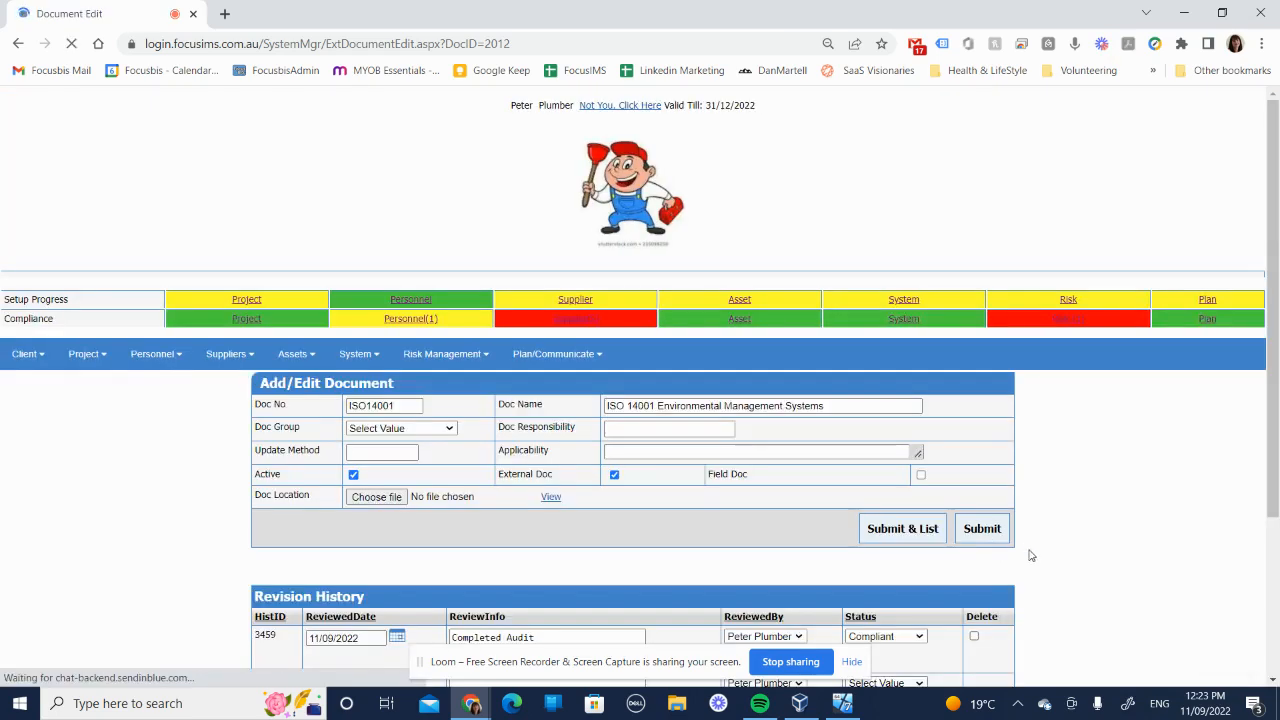
# Step: Save the ISO 14001 Environmental Management Systems document and return to the compliance evaluation list to check its entry
pyautogui.click(903, 529)
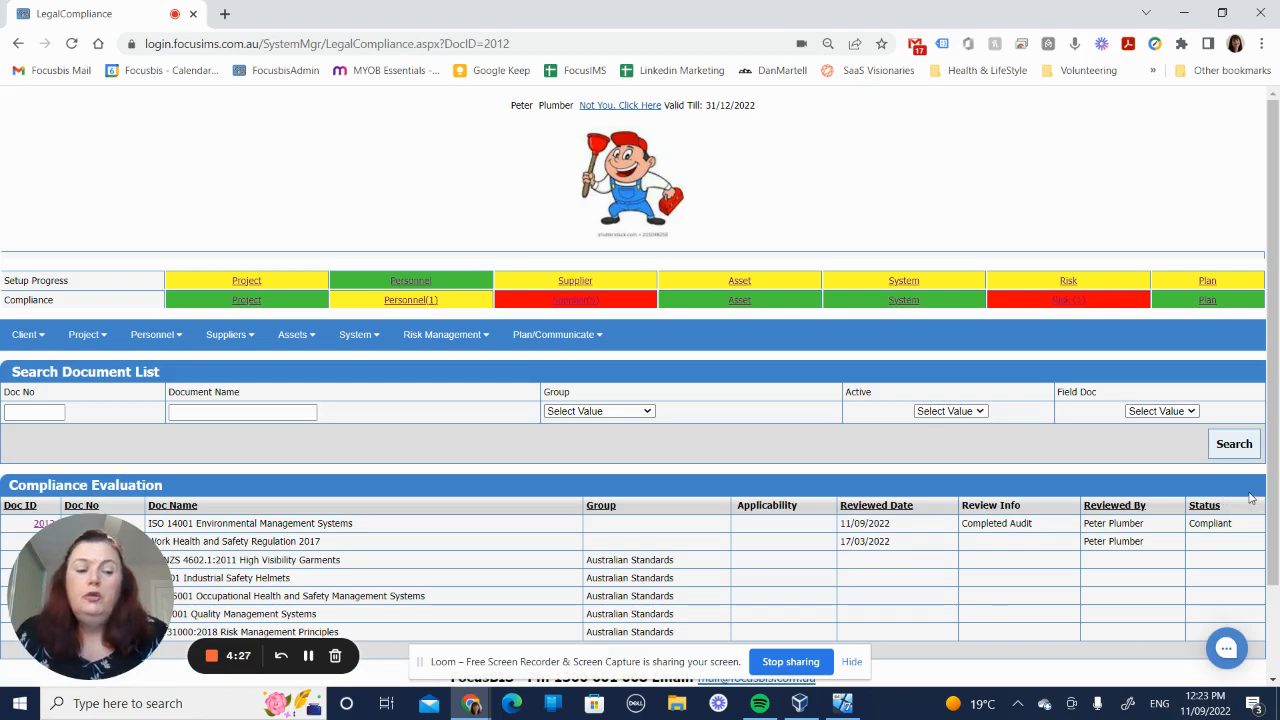
pyautogui.scroll(-1, 1276, 456)
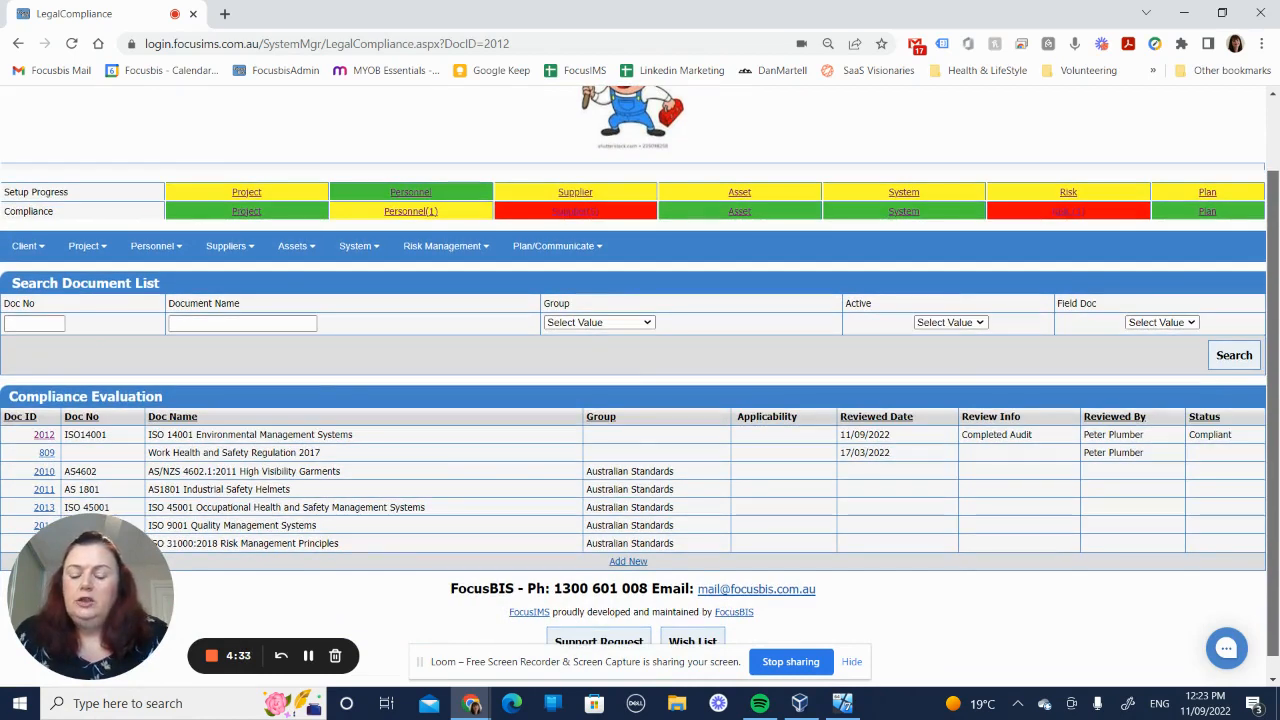
pyautogui.moveTo(1273, 457); pyautogui.dragTo(1273, 463)
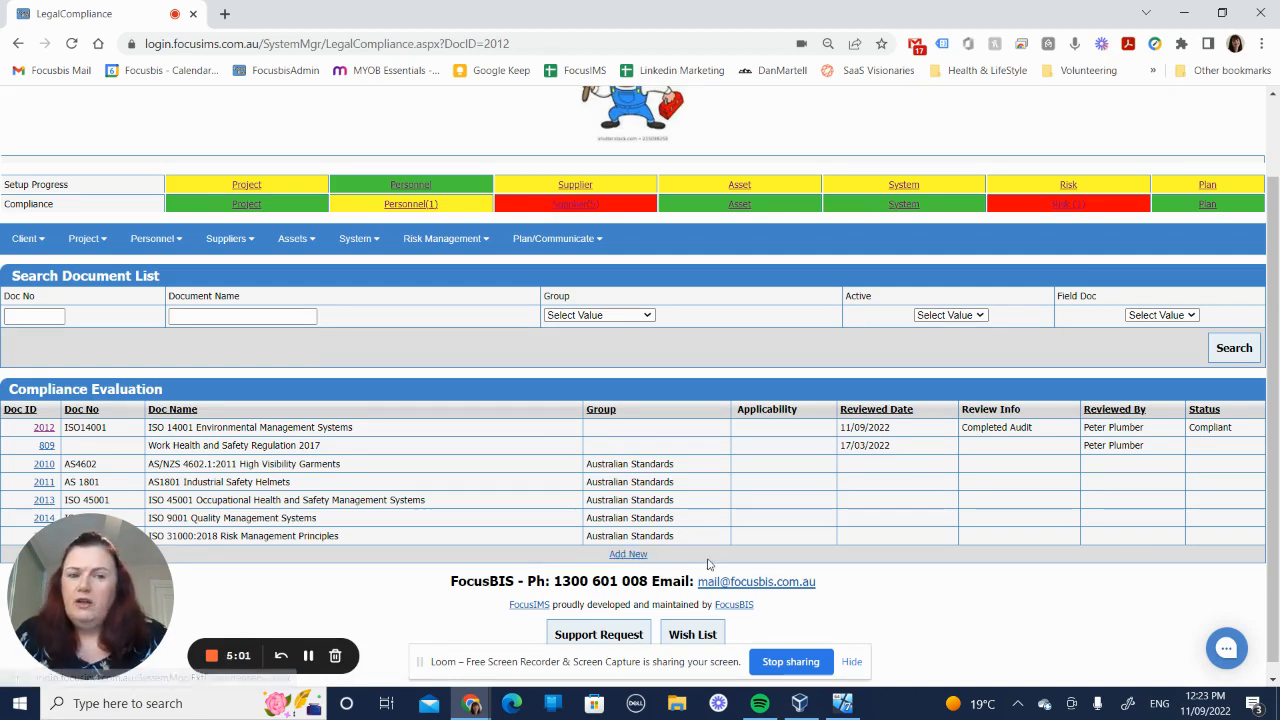
# Step: In the System Management setup guide, mark item 5 (external documents) and item 6 (legal compliance) as complete and update the progress
pyautogui.click(905, 184)
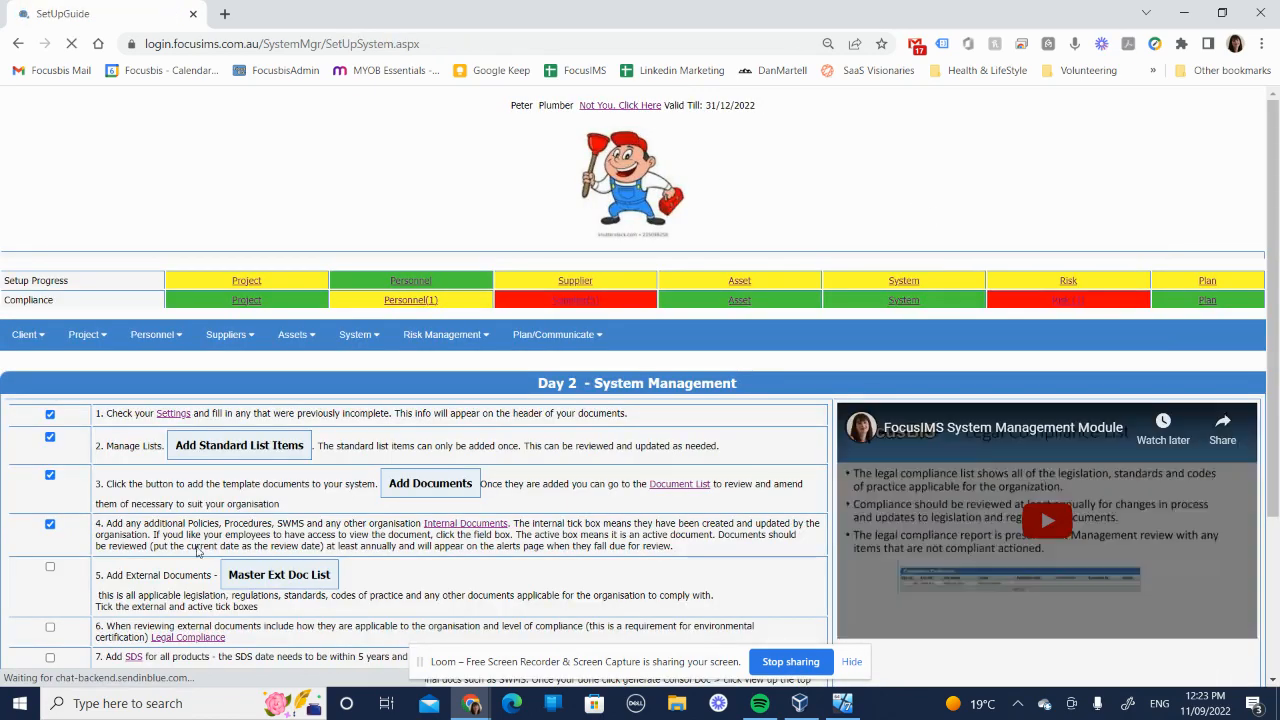
pyautogui.moveTo(1272, 291); pyautogui.dragTo(1272, 431)
pyautogui.click(50, 342)
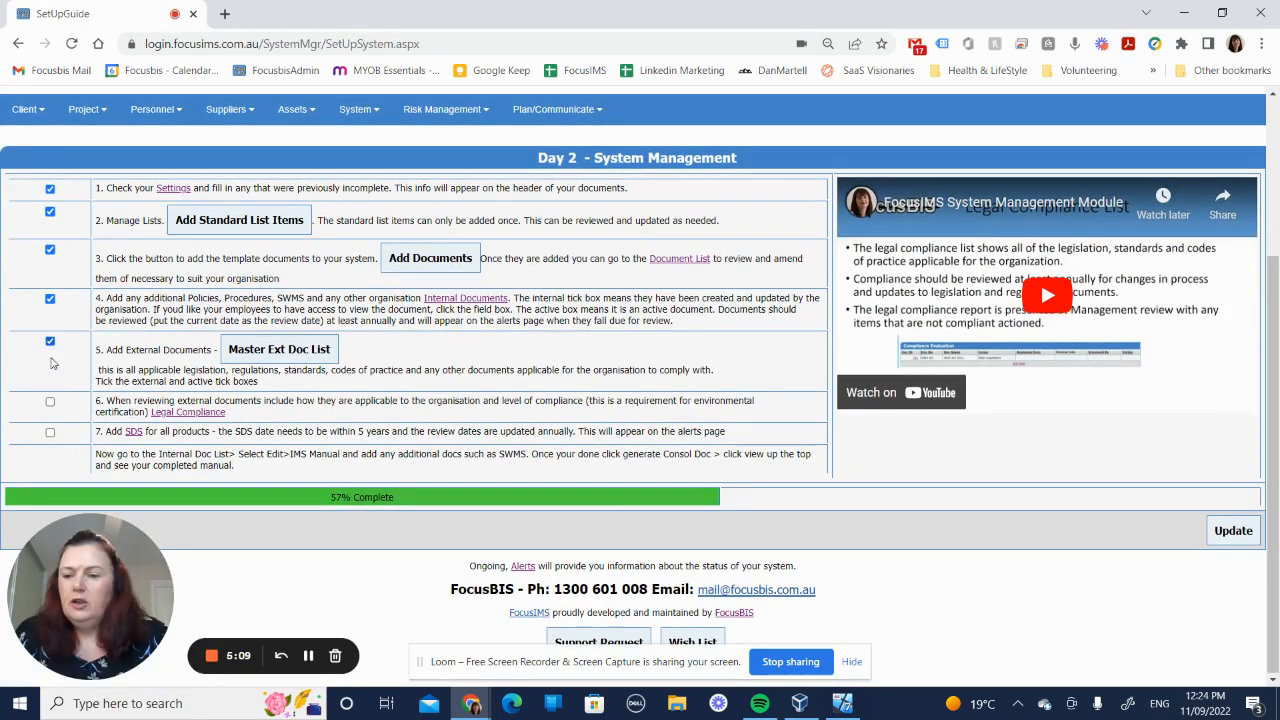
pyautogui.click(50, 401)
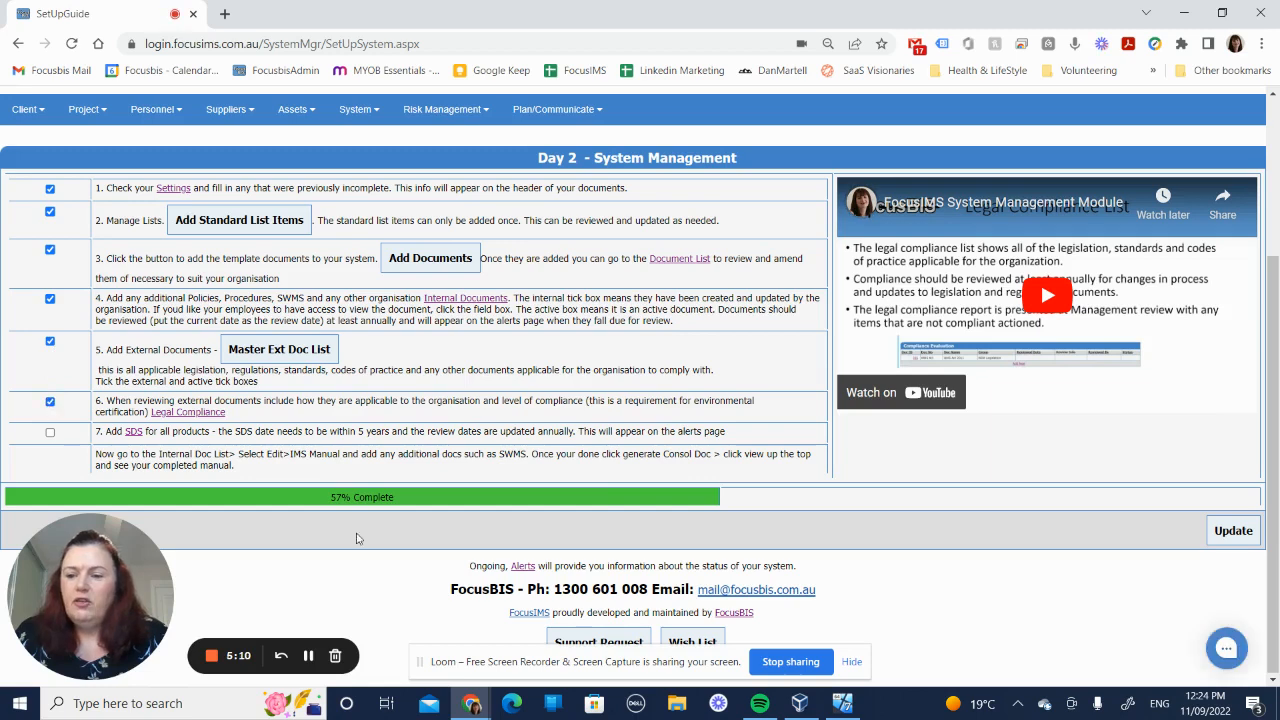
pyautogui.click(1231, 531)
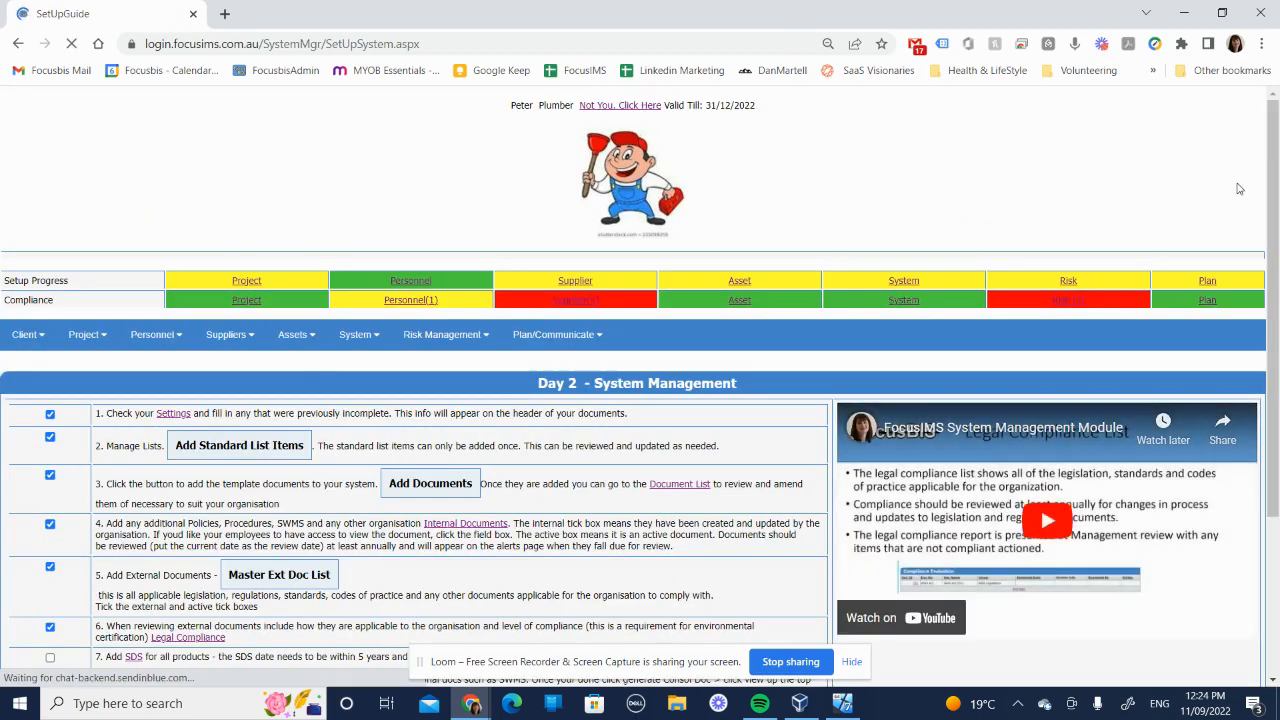